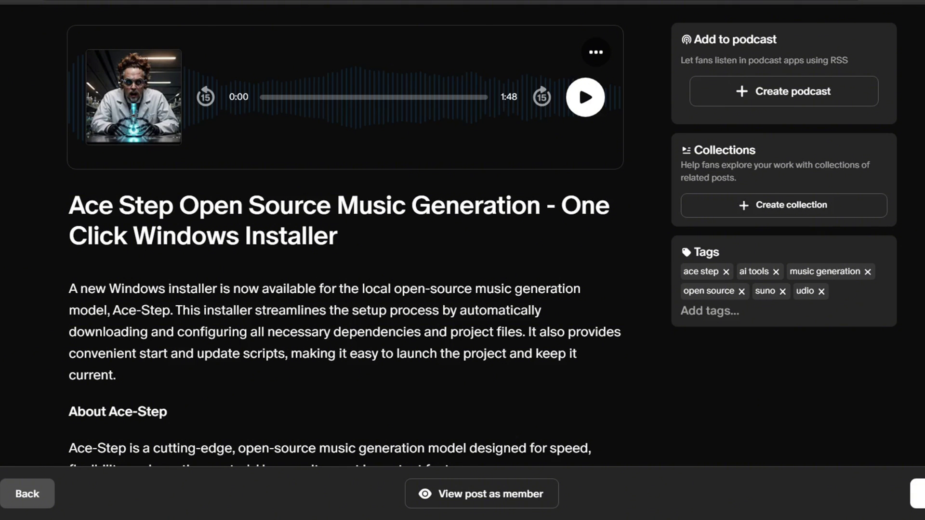
Scroll past the Ace Step post through the creator's Recent posts to the LLPlayer subtitle tutorial.
scroll(345, 241, "down", 5)
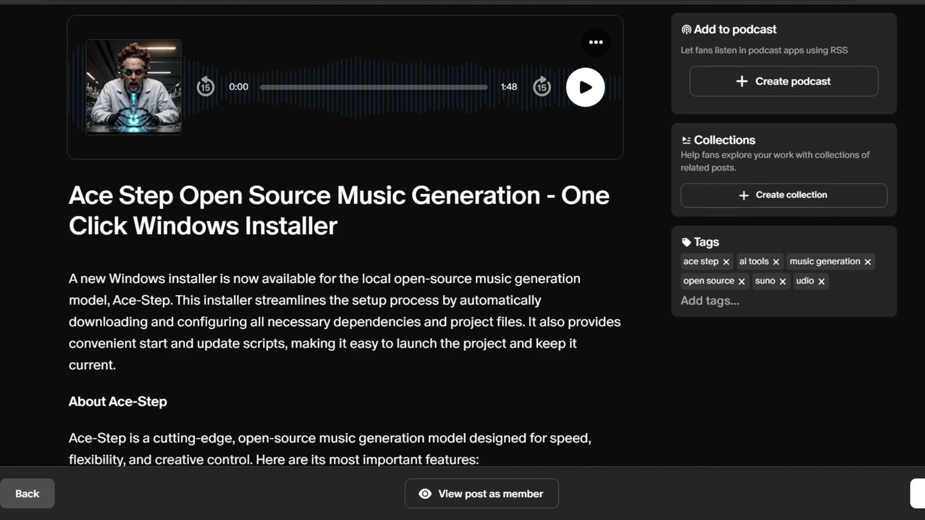
scroll(345, 241, "down", 10)
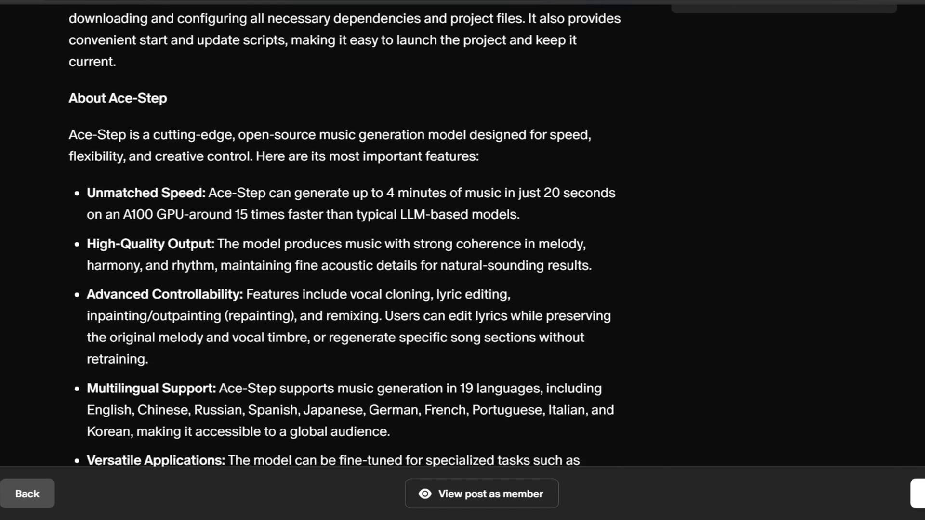
scroll(345, 241, "down", 2)
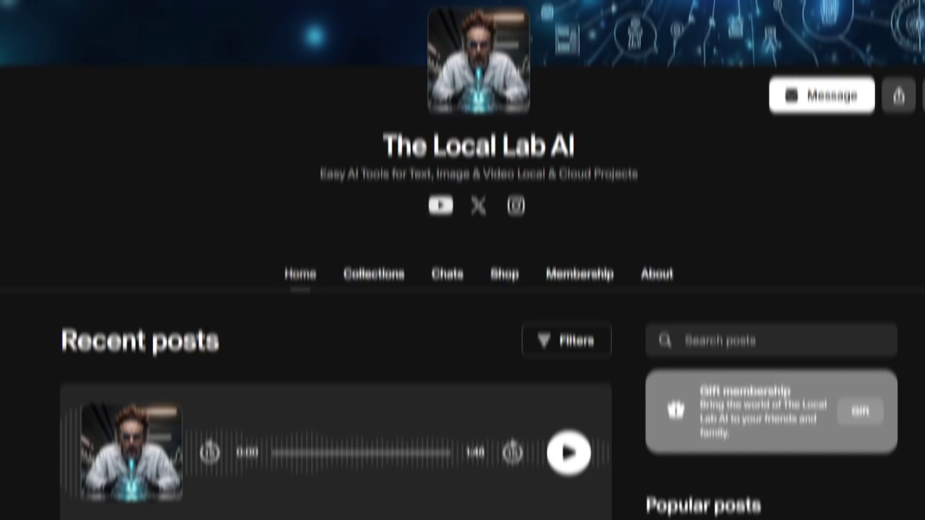
scroll(463, 260, "down", 6)
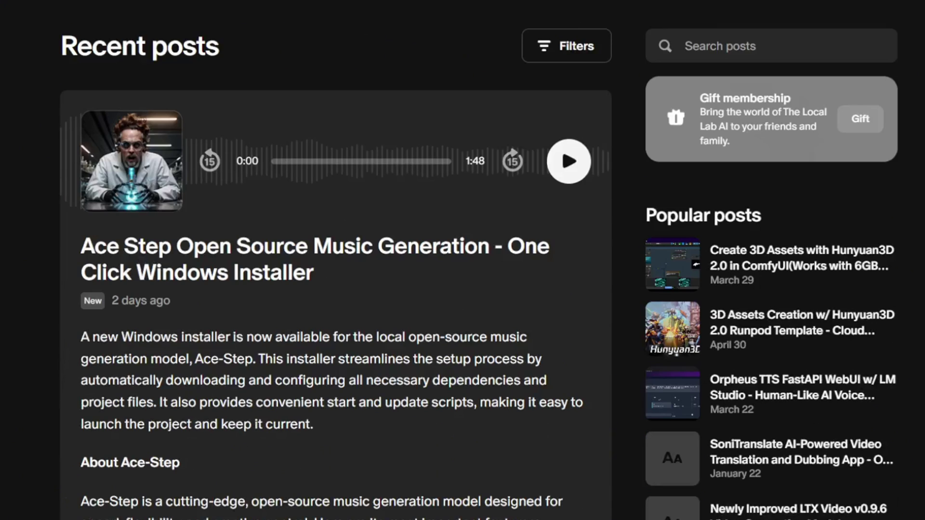
scroll(463, 260, "down", 9)
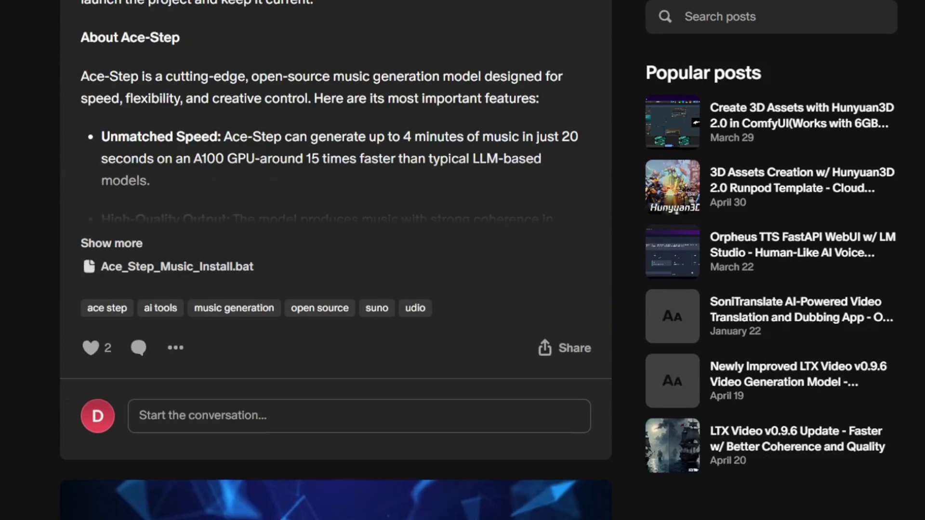
scroll(336, 261, "down", 10)
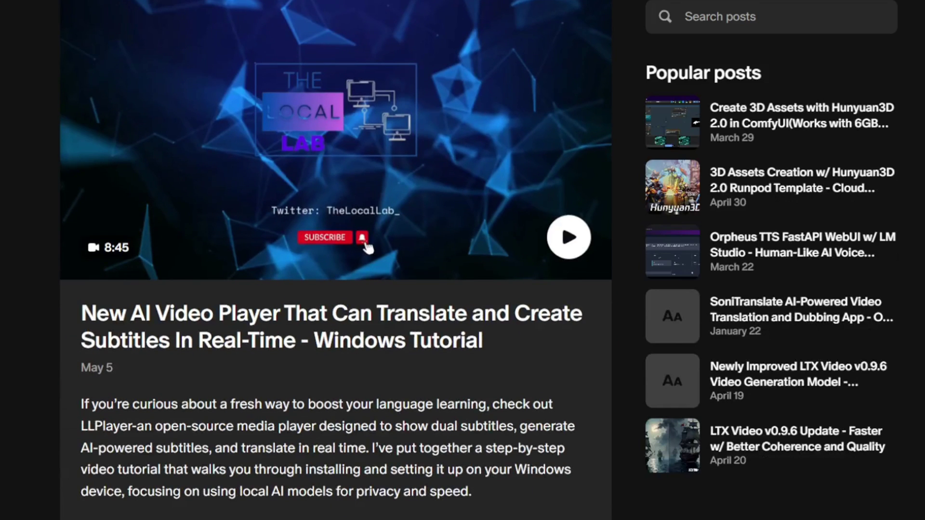
scroll(336, 261, "down", 2)
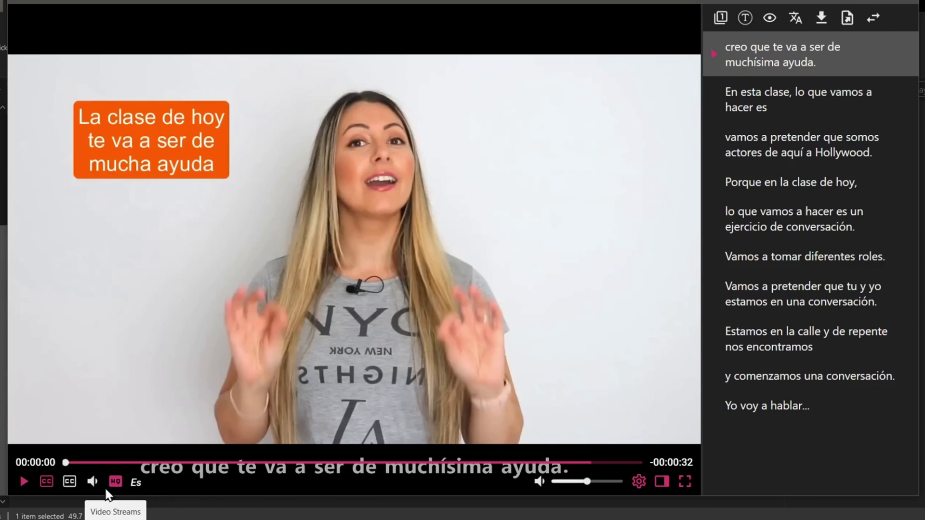
Auto-translate the Spanish lesson's subtitles into English in LLPlayer and play the video.
left_click(44, 483)
left_click(66, 470)
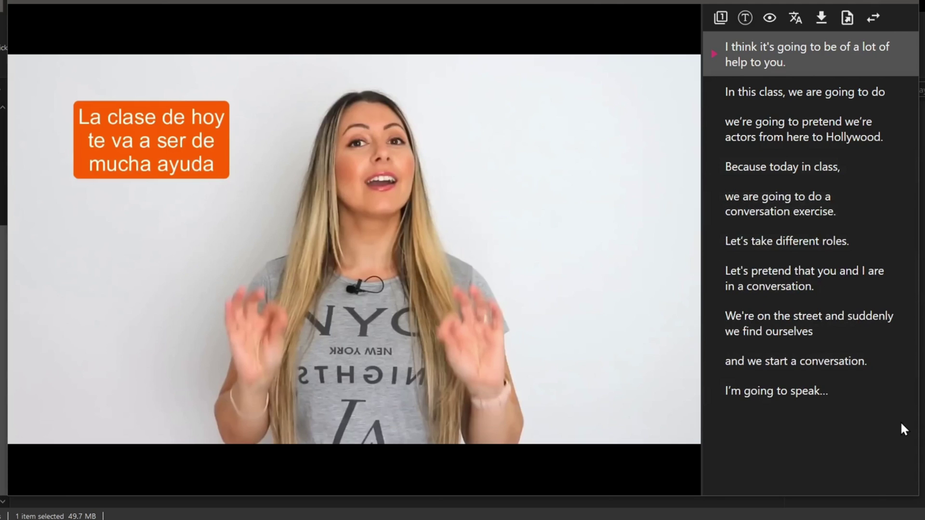
left_click(23, 481)
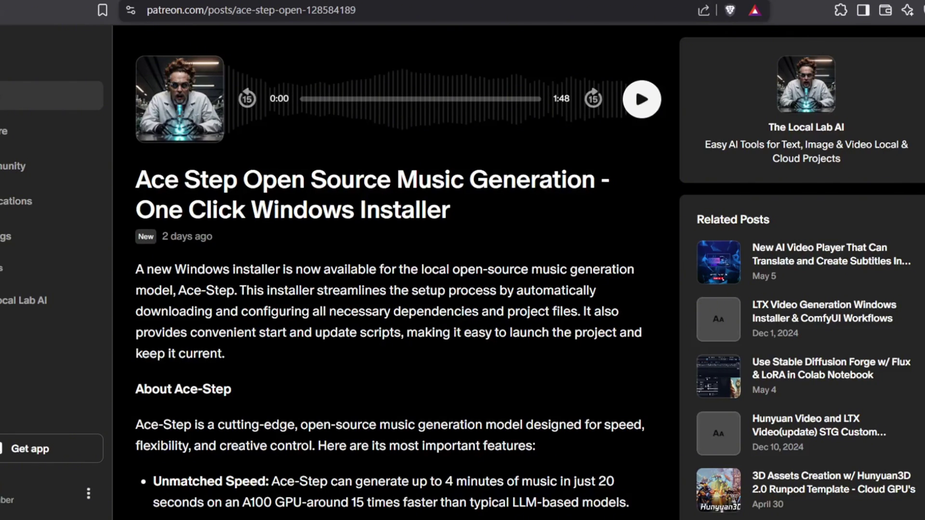
Download the Ace_Step_Music_Install.bat attachment from the post's Attachments section.
scroll(463, 270, "down", 18)
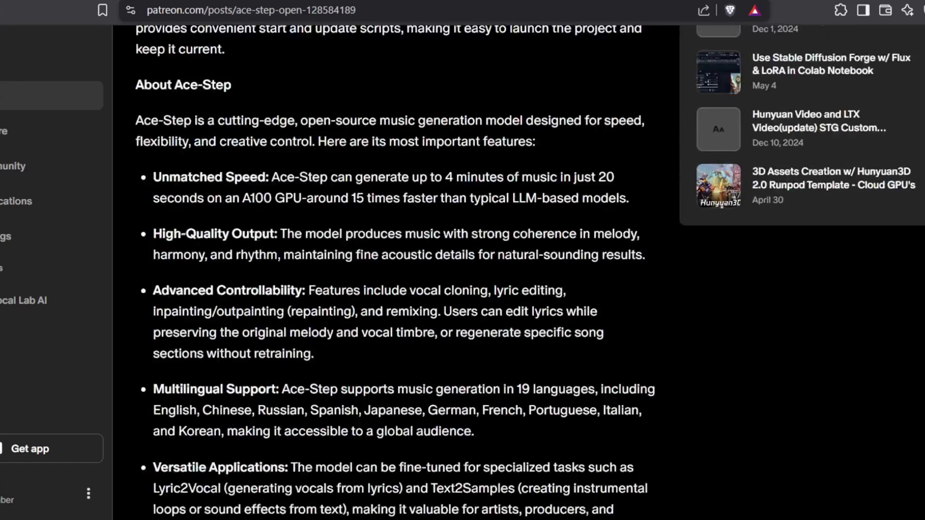
scroll(855, 383, "down", 1)
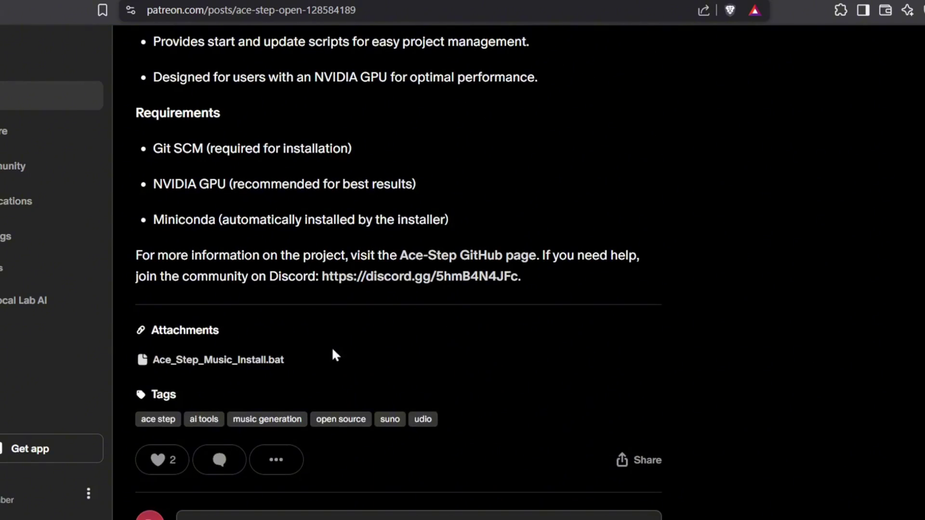
left_click(250, 362)
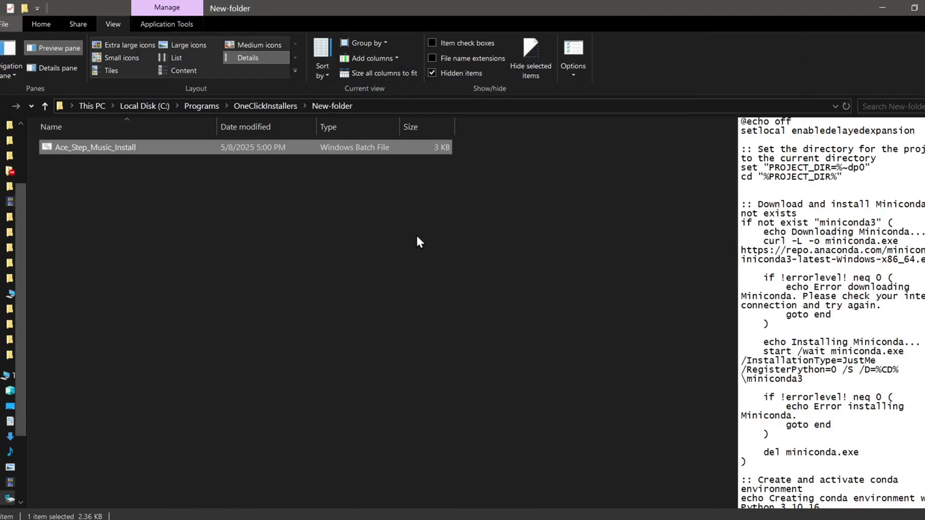
double_click(282, 144)
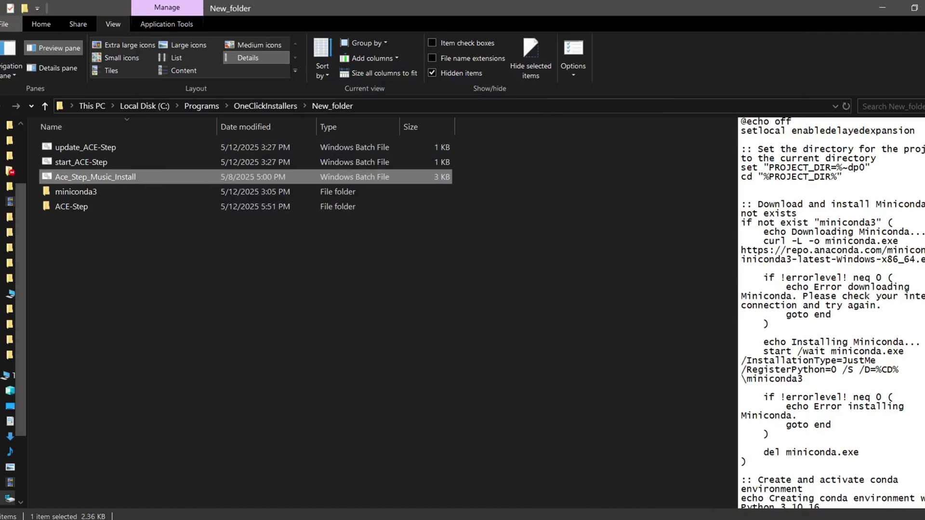
double_click(186, 162)
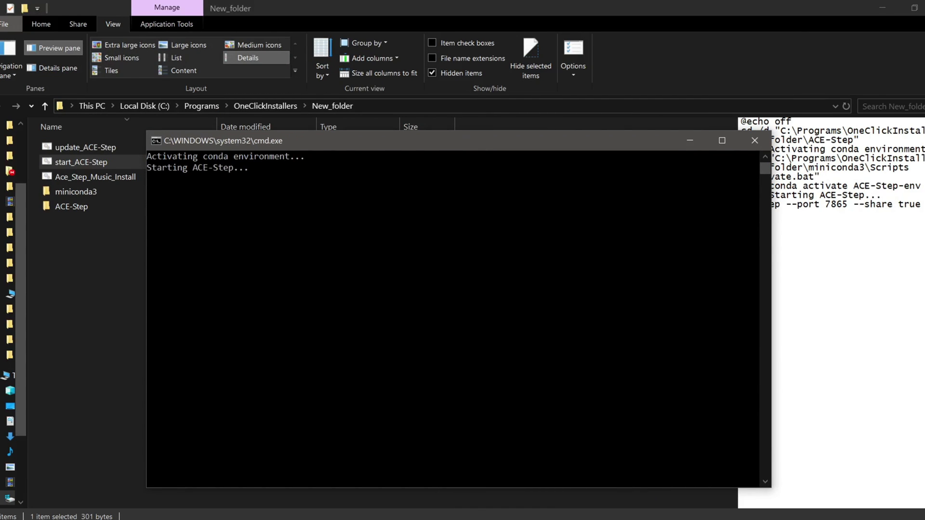
left_click_drag(270, 179, 382, 179)
key("ctrl+c")
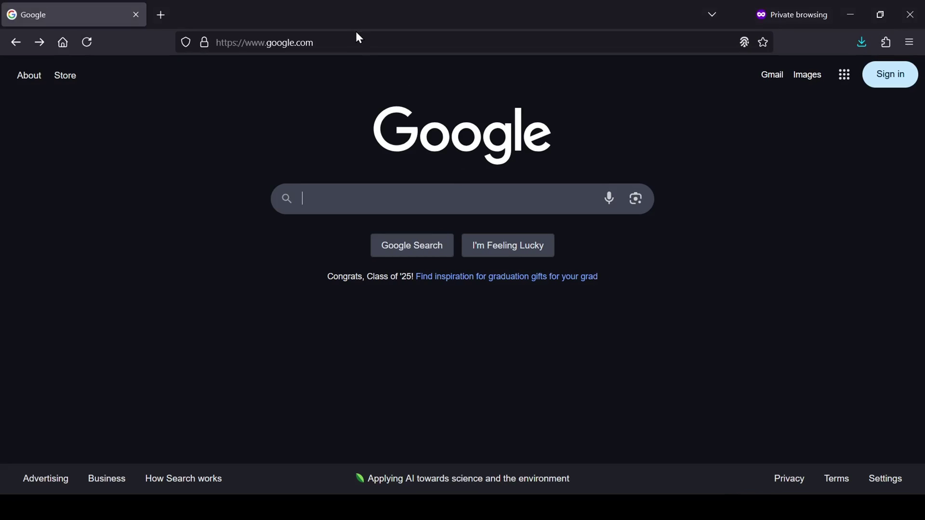
Load 127.0.0.1:7865 in Firefox and scroll through the prefilled text2music form.
left_click(355, 39)
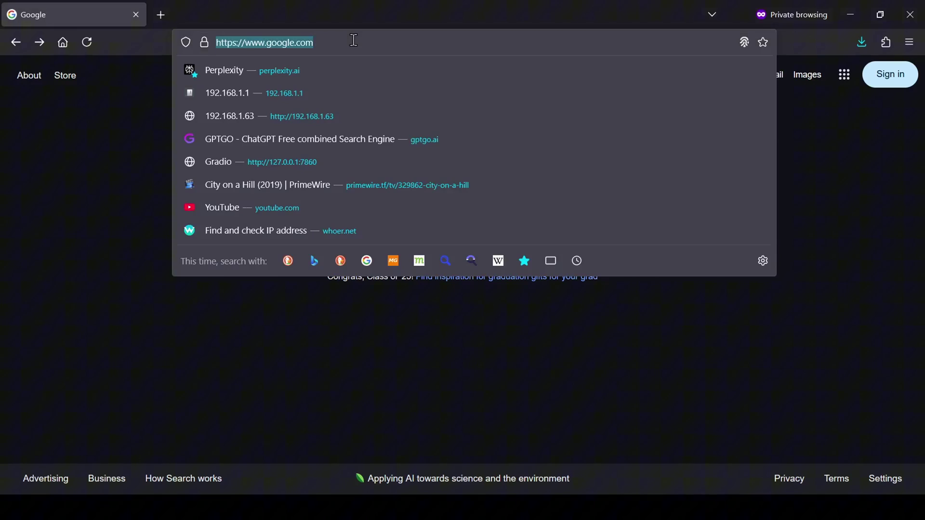
key("Escape")
key("ctrl+v")
key("Return")
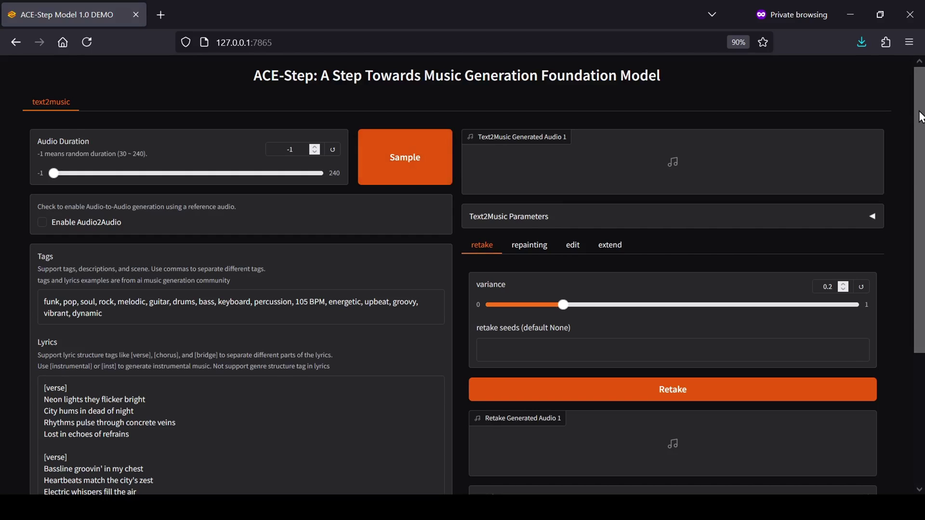
mouse_move(920, 117)
left_mouse_down()
mouse_move(911, 250)
mouse_move(924, 117)
left_mouse_up()
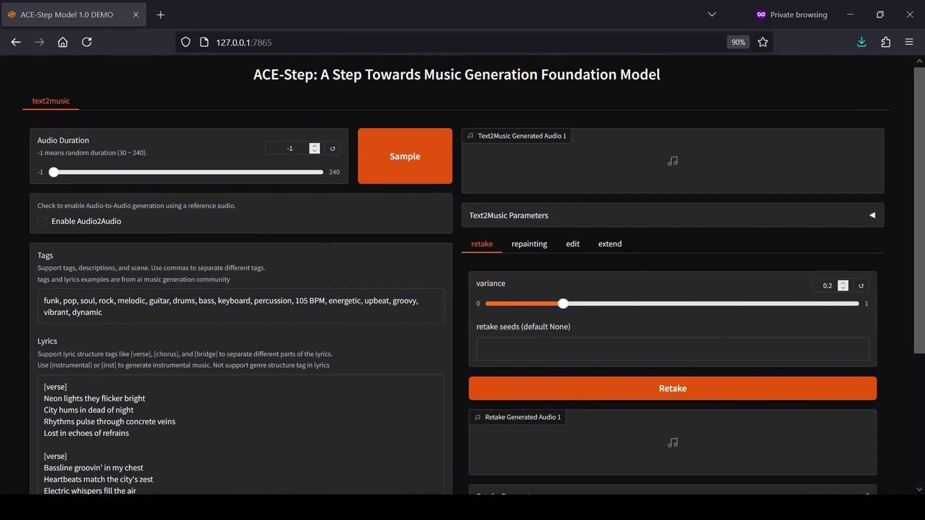
scroll(911, 328, "down", 2)
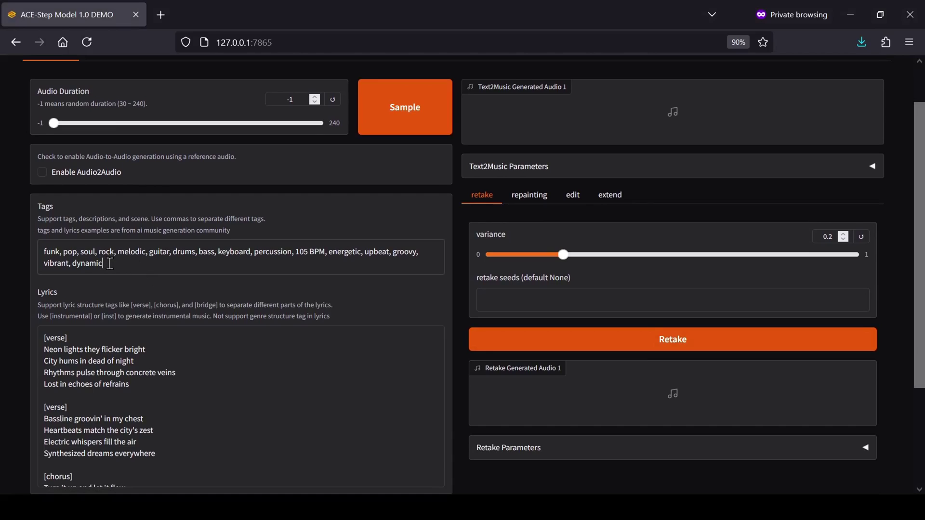
Change the Tags to 'deep male voice, trap, hip hop, rap, fast tempo, upbeat' and review the lyrics.
left_click_drag(103, 263, 42, 251)
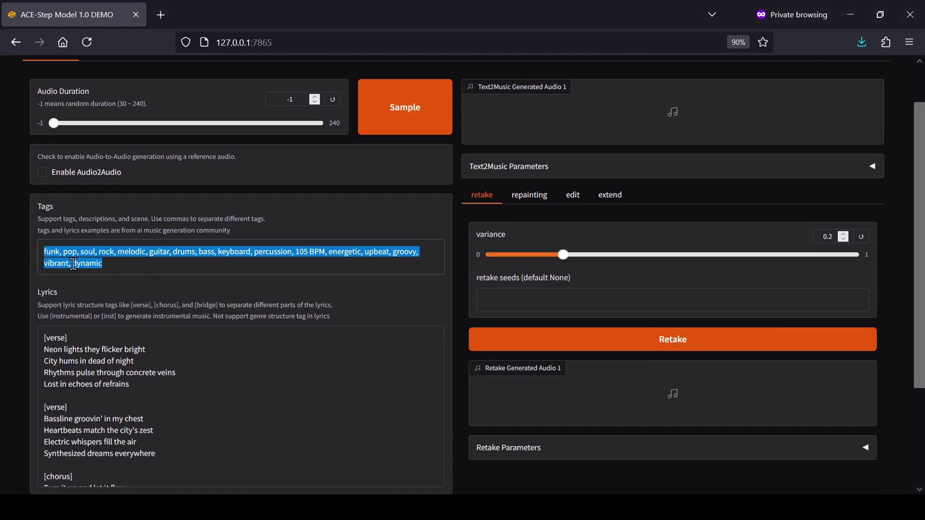
type("deep male voice")
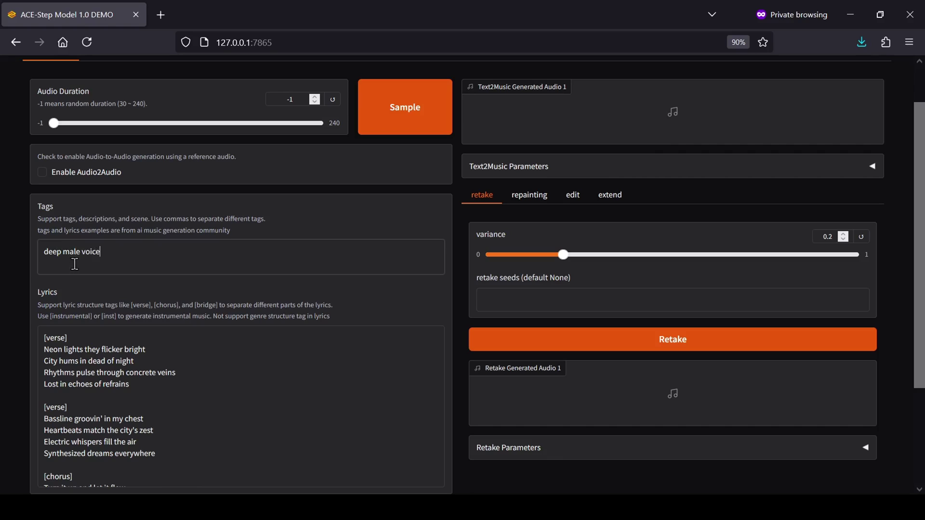
type(", trap, hip hop, rap, fast tempo, upbeat")
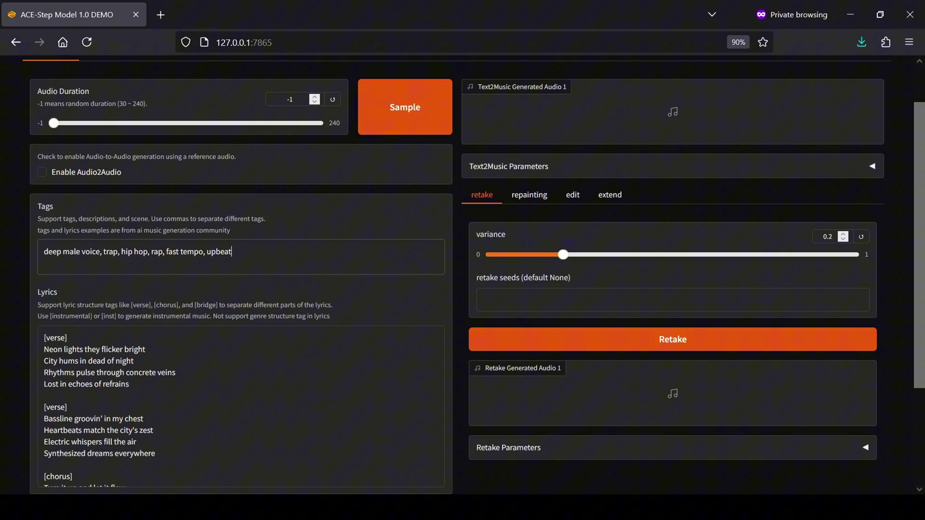
scroll(419, 331, "down", 3)
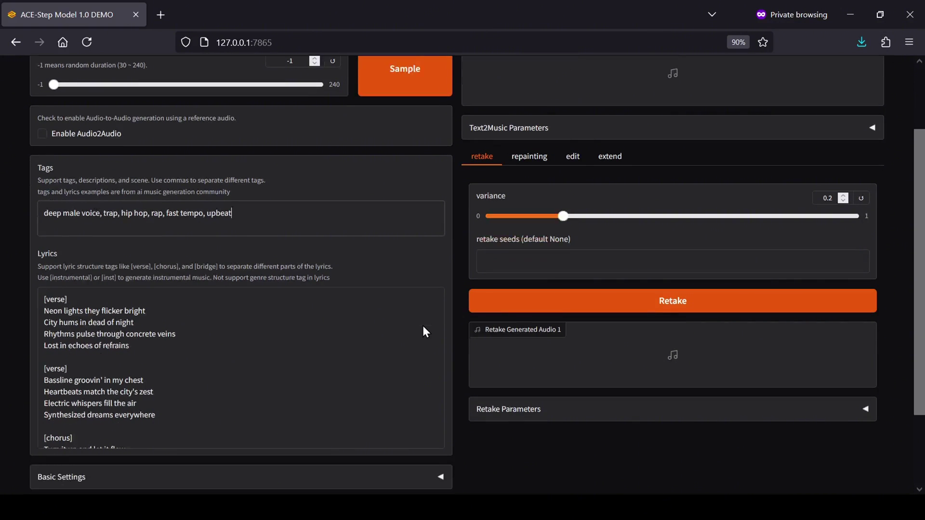
scroll(420, 325, "down", 1)
scroll(345, 277, "down", 3)
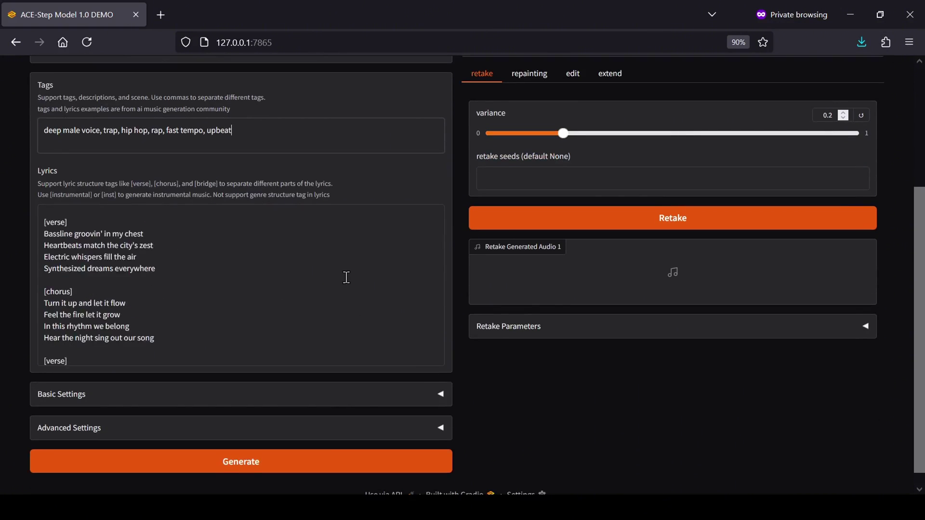
scroll(347, 277, "down", 3)
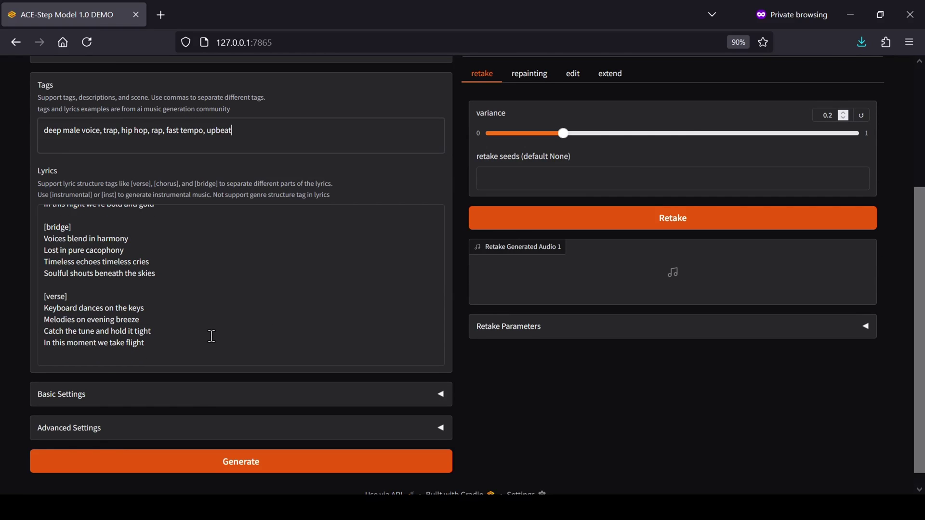
scroll(211, 337, "up", 5)
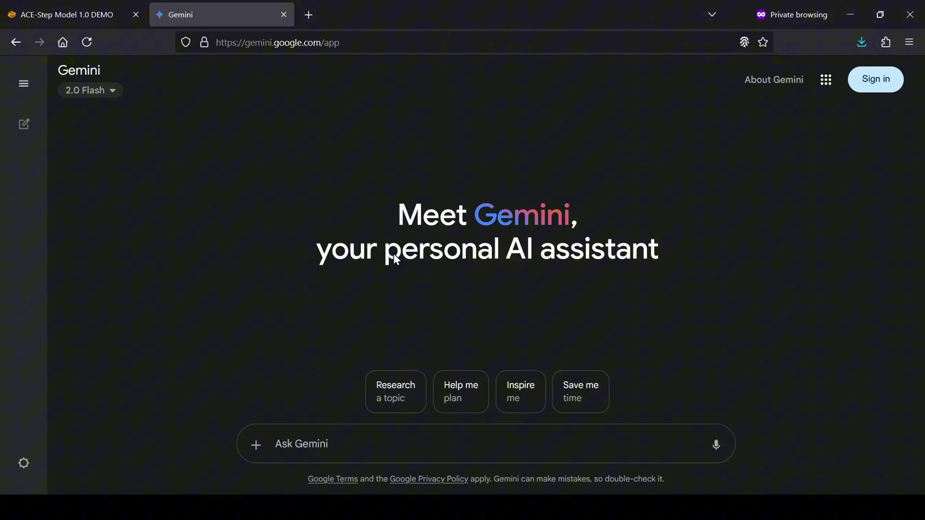
Paste the hip-hop lyrics prompt into Gemini and add an 'Example Lyrics:' heading below it.
key("ctrl+v")
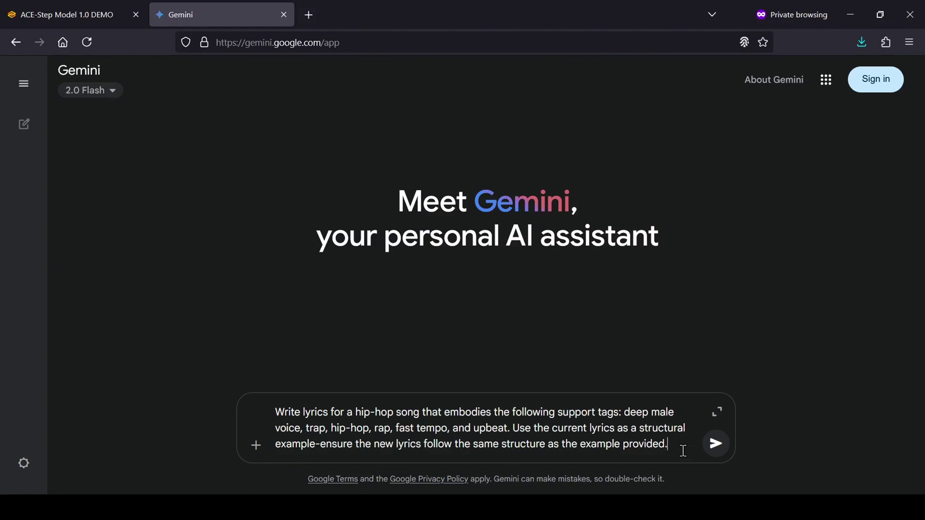
key("shift+Return")
key("shift+Return")
type("Examply Lyrics:")
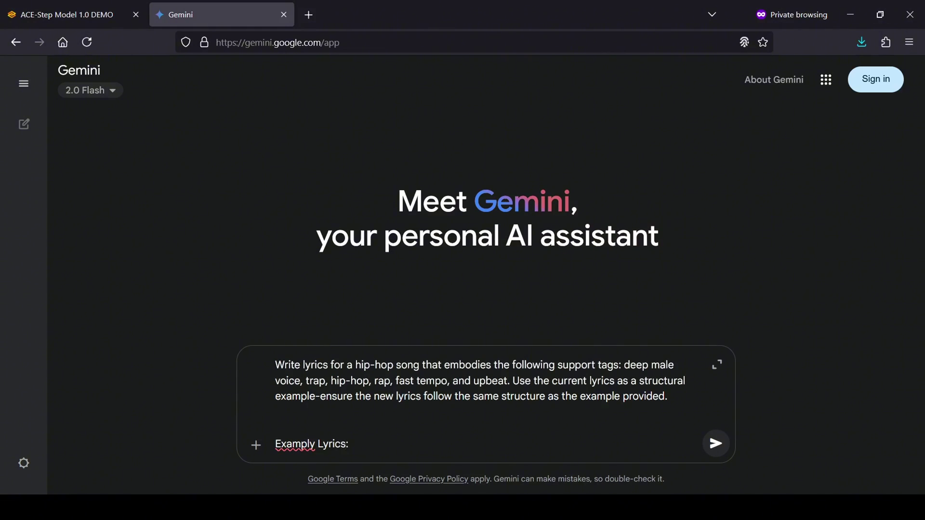
key("shift+Return")
left_click(316, 427)
key("BackSpace")
type("e")
key("Down")
key("shift+Return")
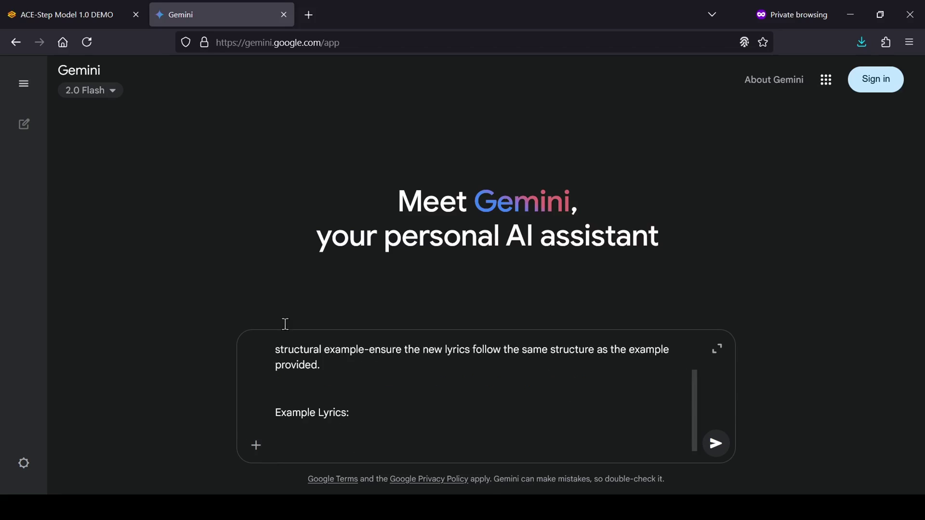
Copy ACE-Step's sample lyrics under the heading and send the request to Gemini.
key("ctrl+Page_Up")
key("ctrl+a")
key("ctrl+c")
key("ctrl+Page_Down")
key("ctrl+v")
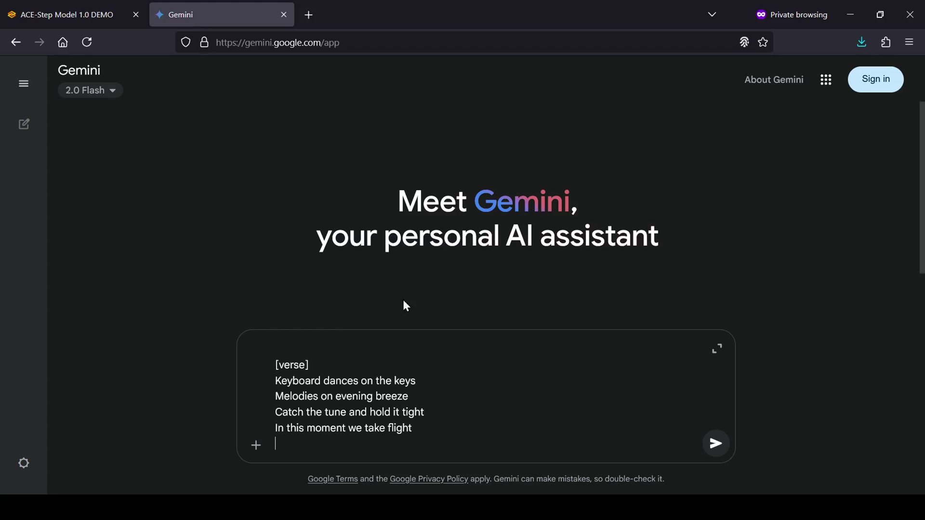
scroll(581, 419, "up", 10)
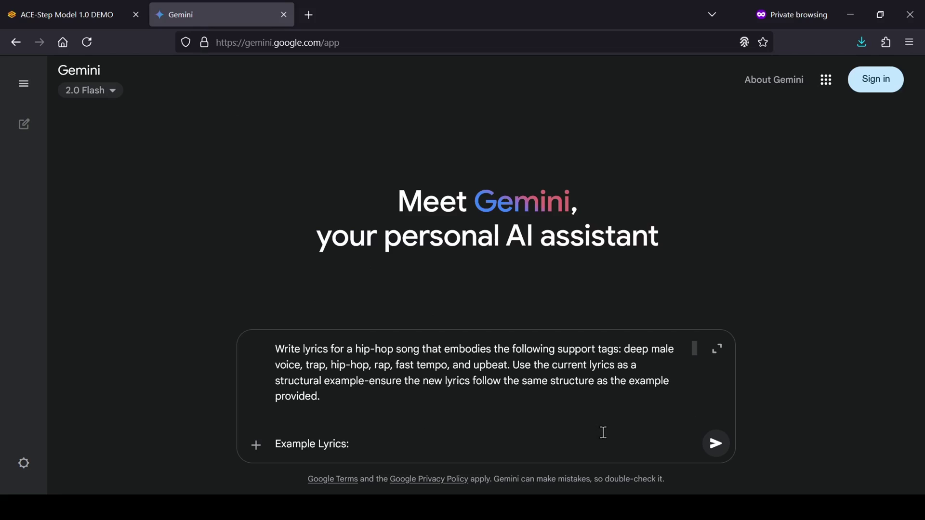
left_click(713, 447)
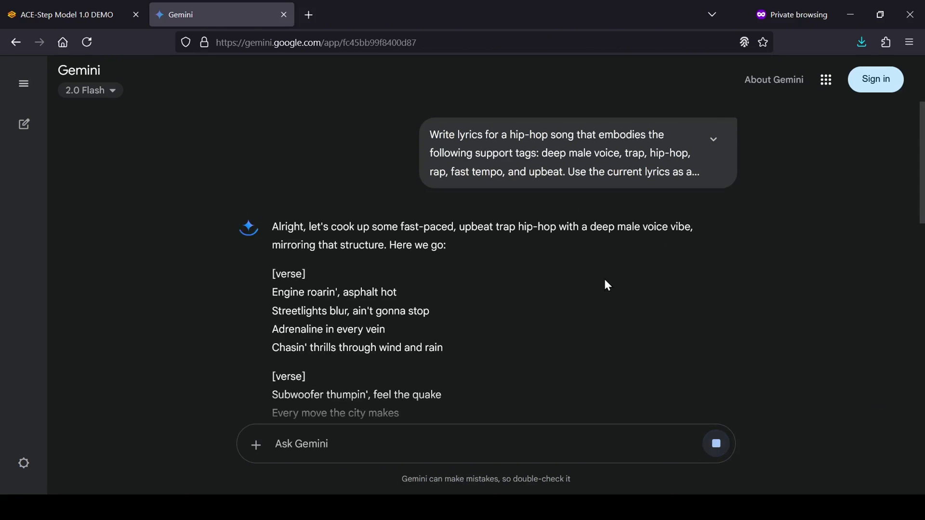
Select Gemini's generated lyrics from the first [verse] to the last line.
scroll(643, 275, "down", 3)
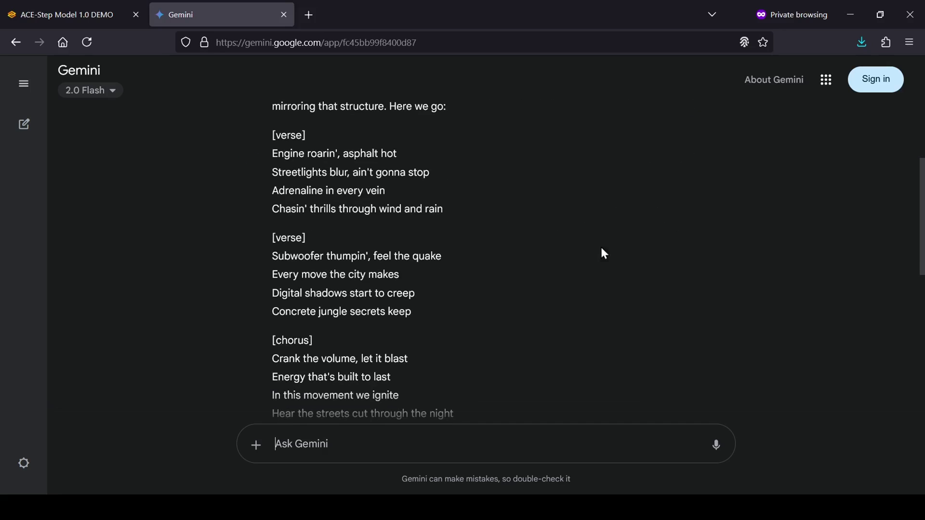
left_click_drag(273, 137, 429, 373)
scroll(337, 216, "down", 5)
scroll(366, 269, "down", 2)
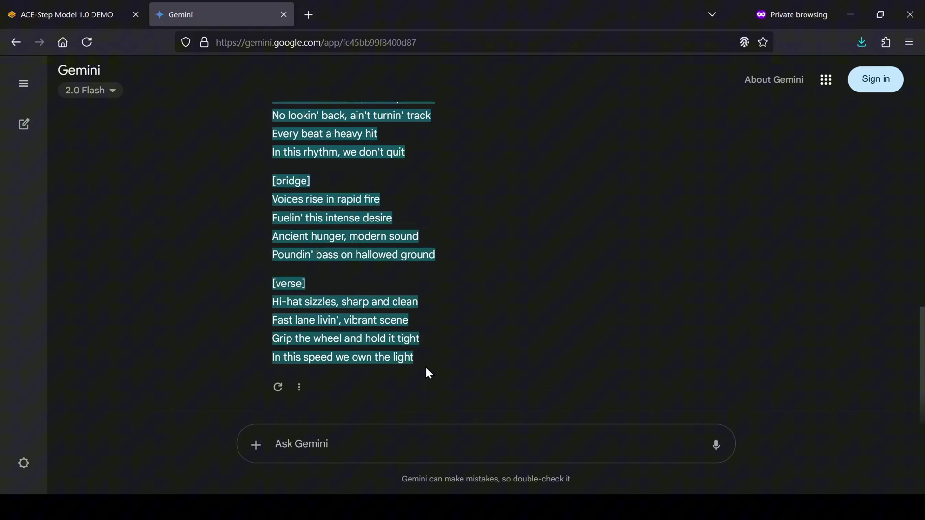
Paste Gemini's lyrics, opening 'Engine roarin', asphalt hot', over ACE-Step's old lyrics and check them.
left_click(85, 18)
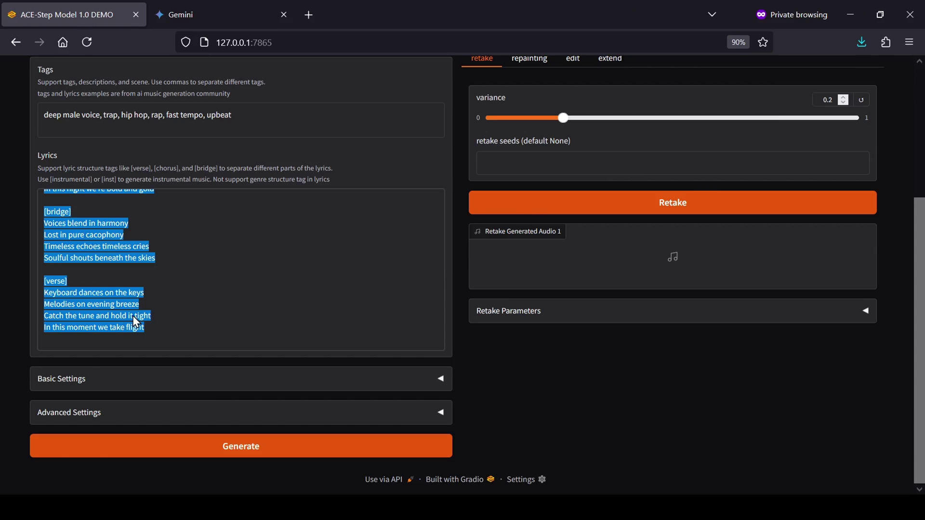
key("ctrl+v")
scroll(535, 365, "down", 3)
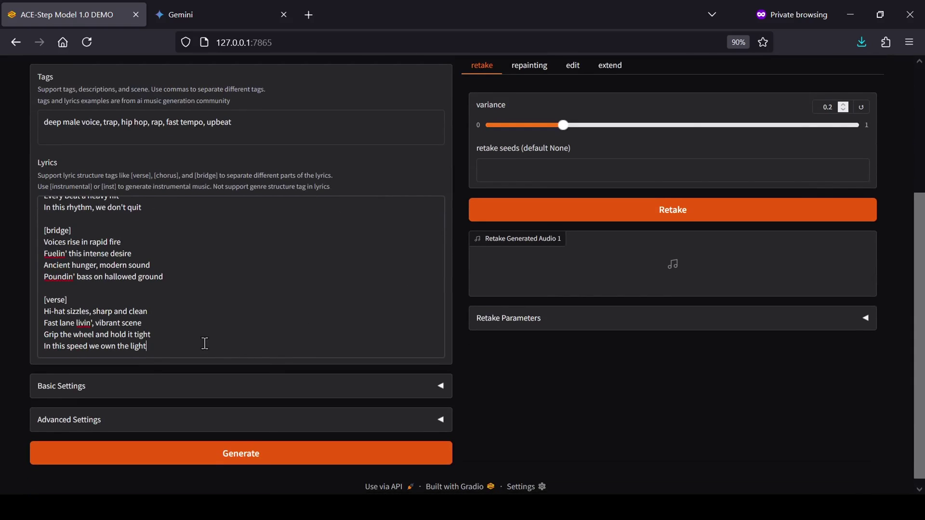
scroll(157, 290, "up", 8)
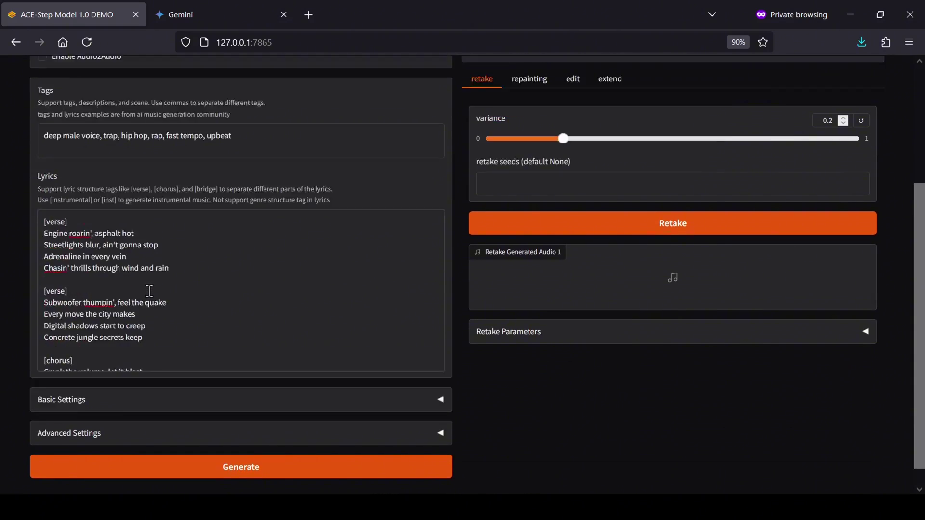
scroll(136, 330, "down", 2)
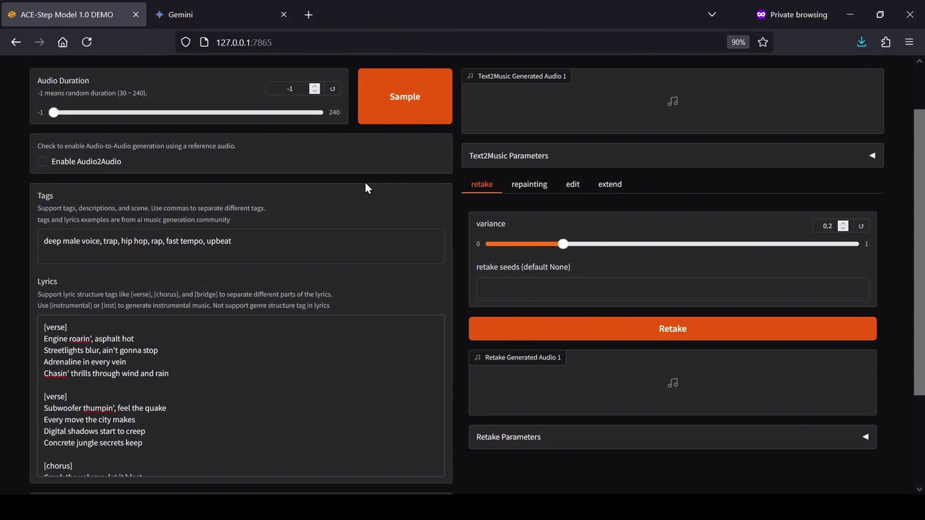
scroll(770, 376, "down", 3)
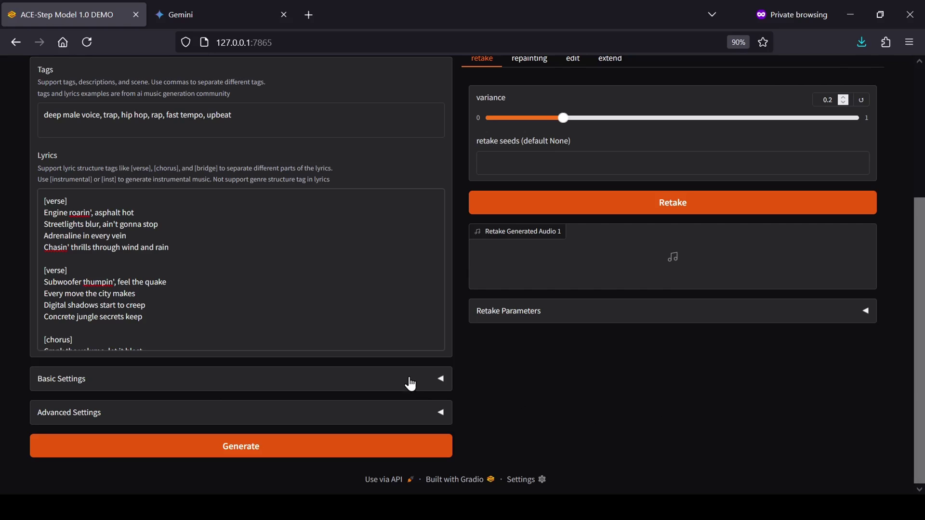
Expand Basic Settings and review Infer Steps 27, Guidance Scale 15, and text/lyric guidance 0.
left_click(423, 382)
scroll(429, 378, "down", 4)
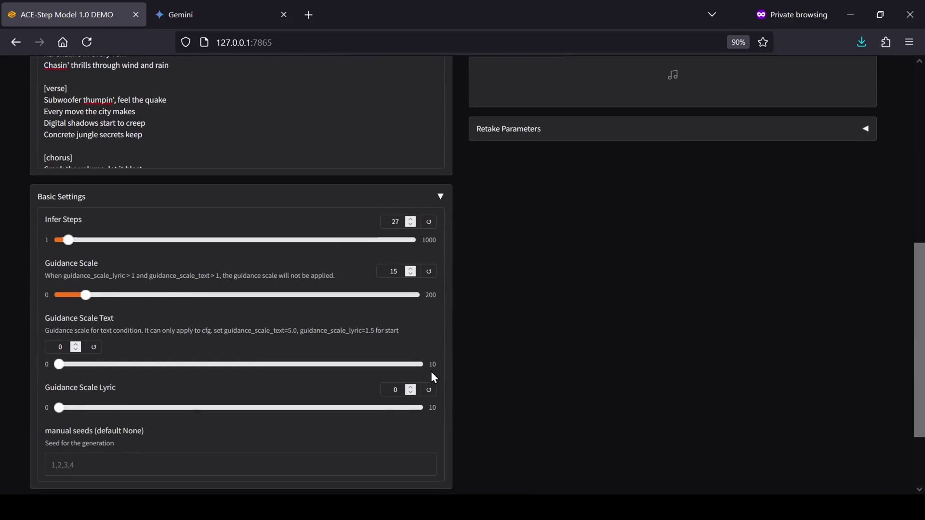
scroll(443, 357, "down", 2)
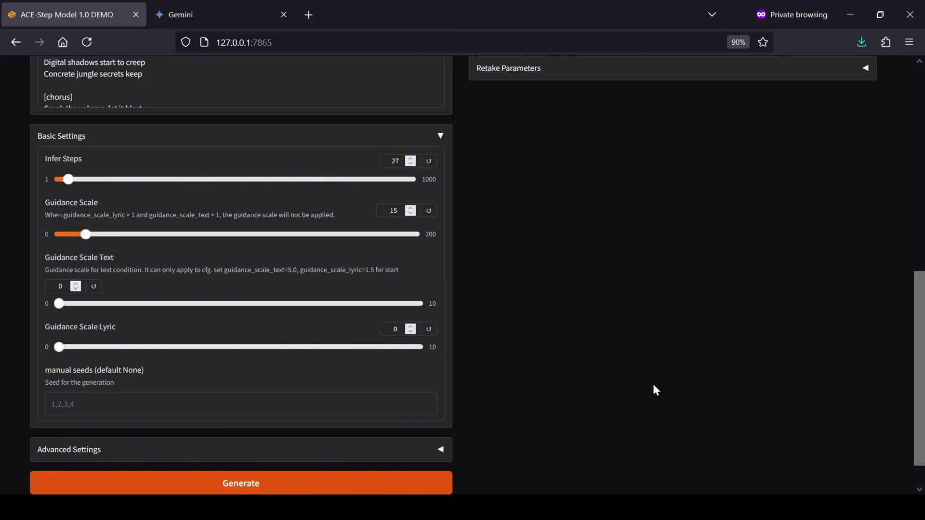
left_click_drag(919, 310, 921, 362)
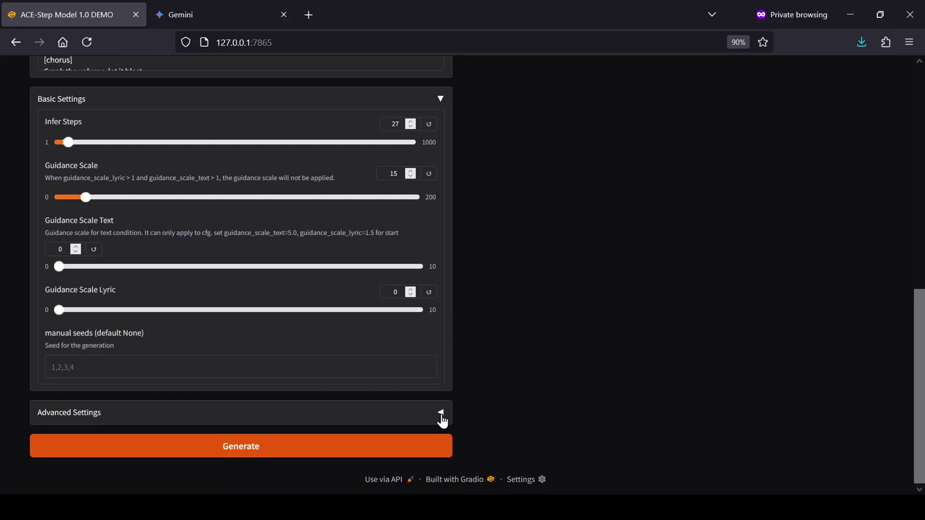
left_click(429, 415)
scroll(428, 414, "down", 5)
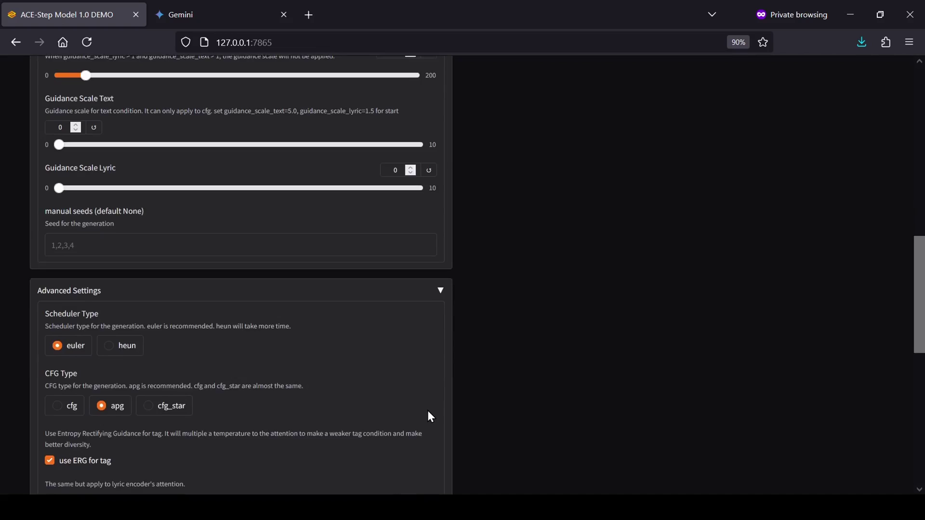
scroll(427, 410, "down", 1)
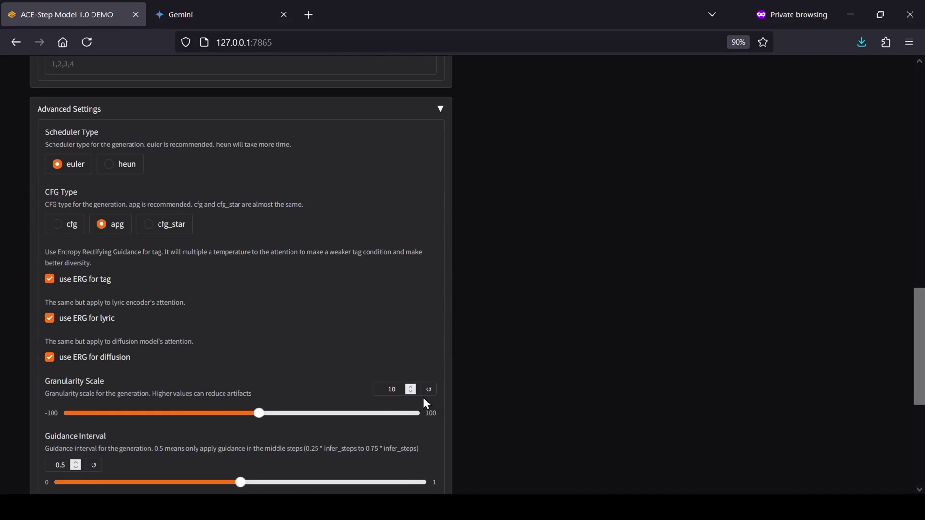
scroll(426, 403, "down", 1)
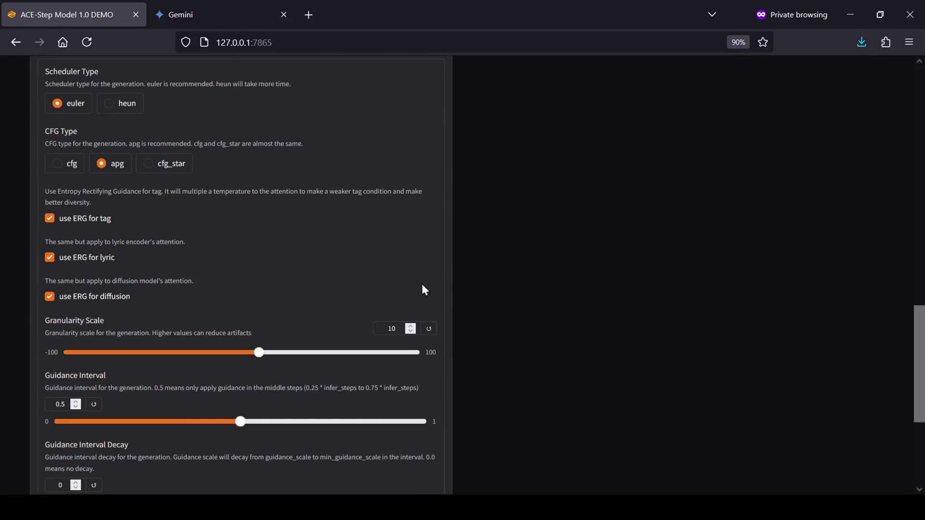
scroll(918, 347, "down", 2)
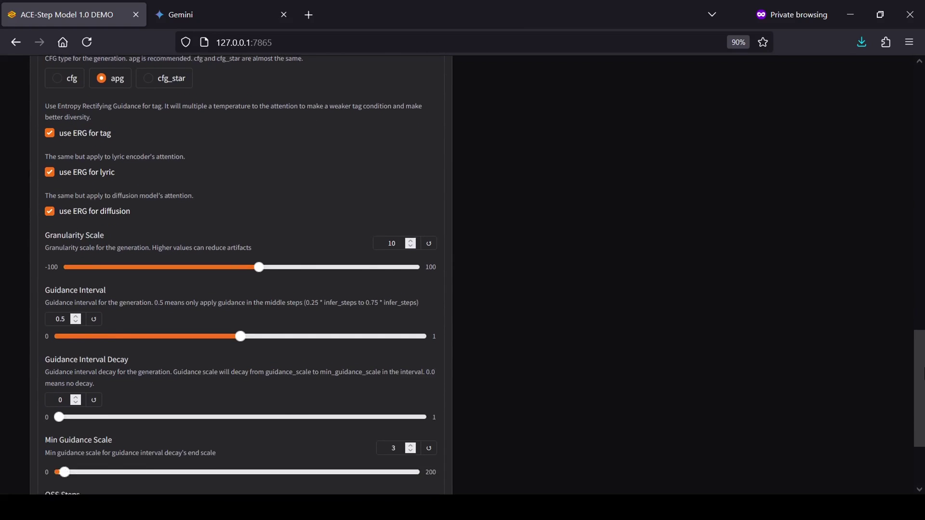
scroll(918, 367, "down", 2)
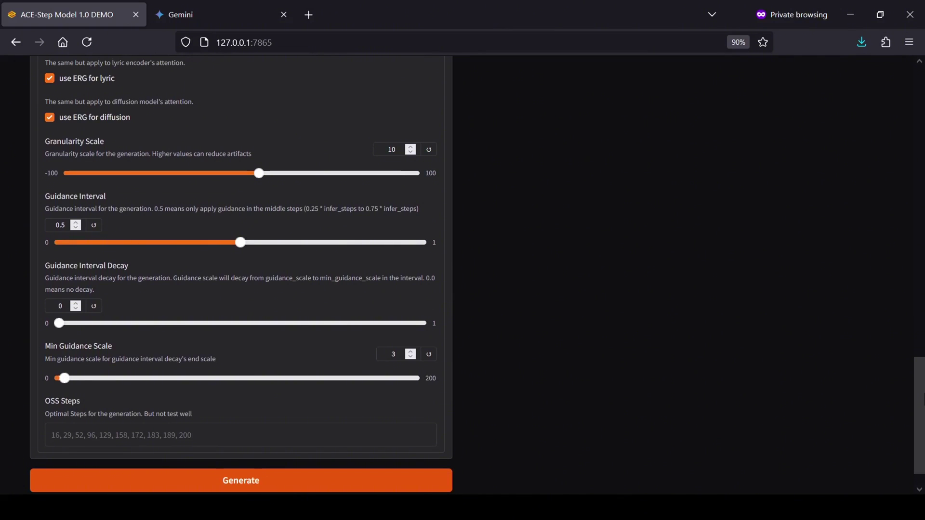
scroll(919, 397, "up", 3)
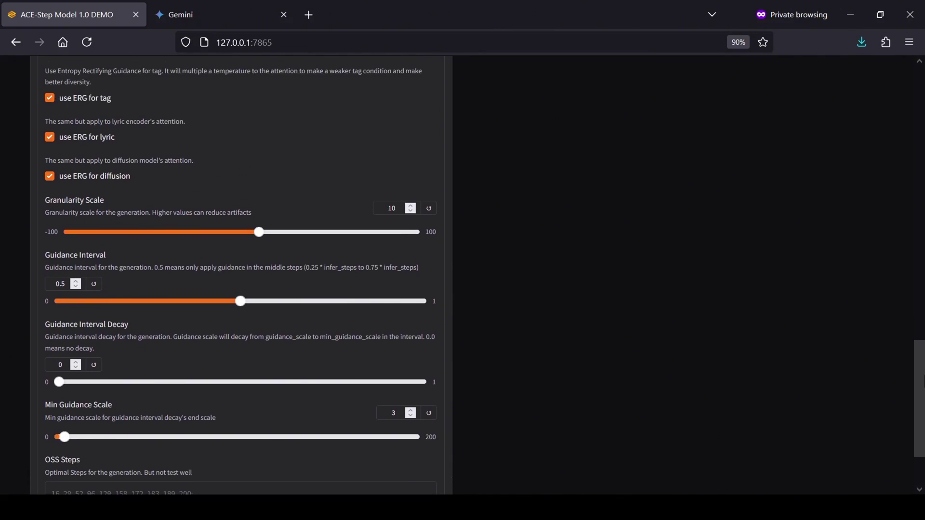
scroll(920, 376, "up", 2)
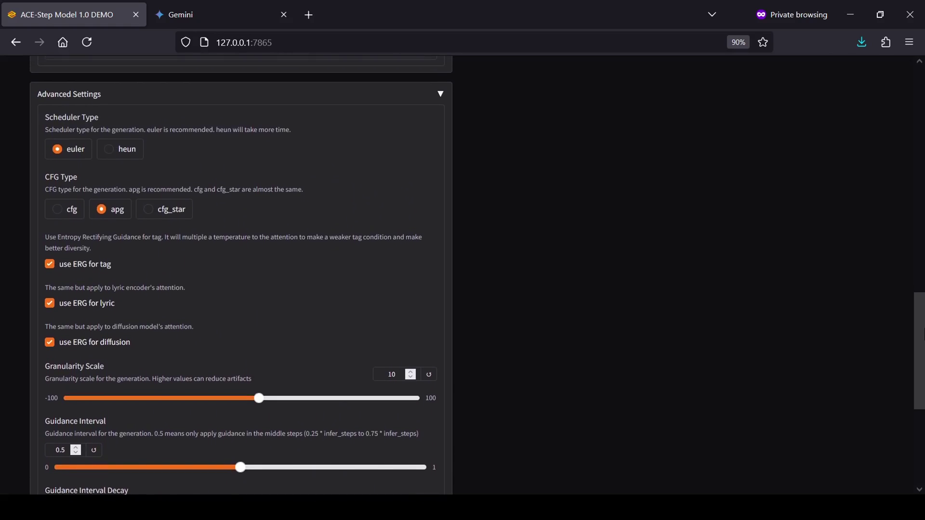
left_click(439, 96)
scroll(464, 154, "up", 3)
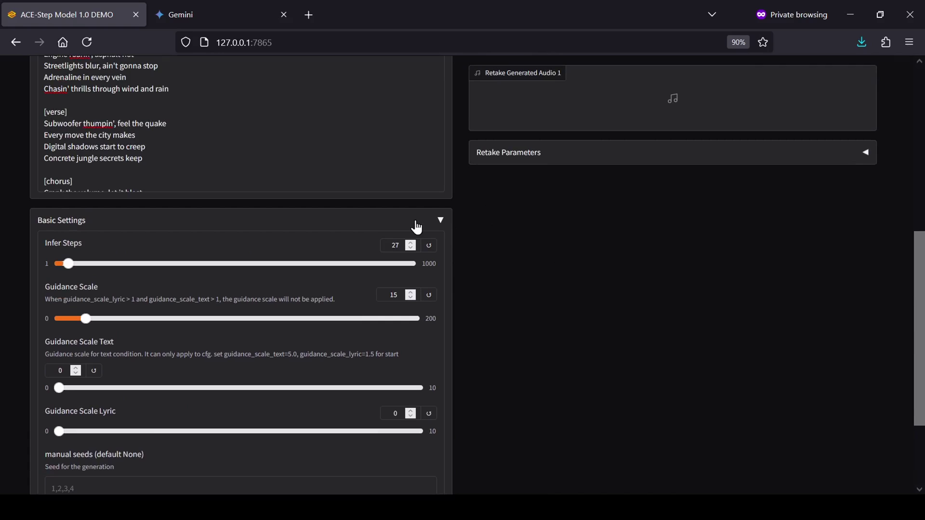
Collapse Basic Settings and run Text2Music to produce the 1:41 Generated Audio 1 track.
left_click(440, 223)
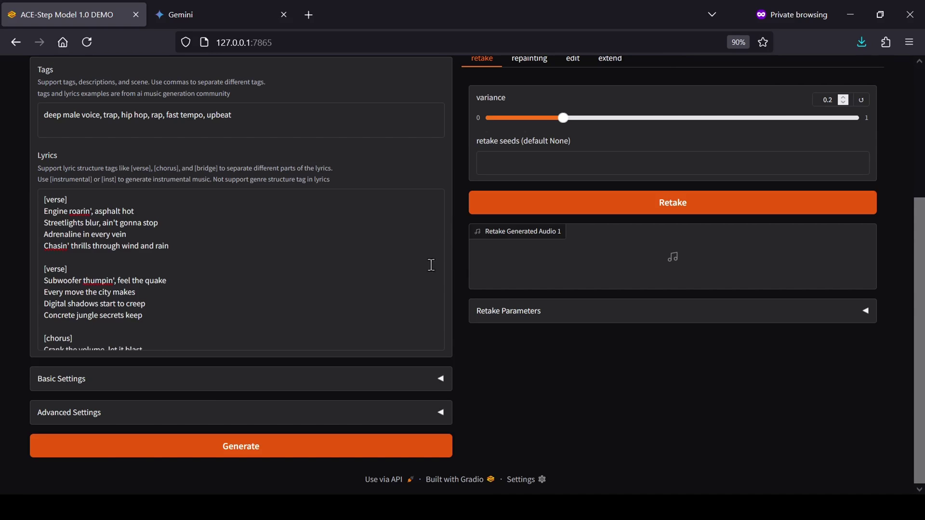
scroll(415, 322, "down", 3)
scroll(406, 338, "down", 4)
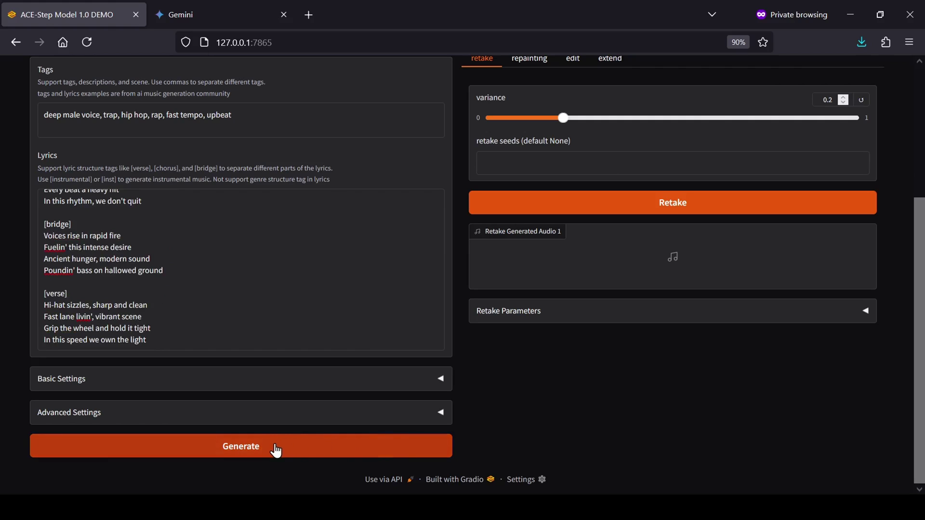
scroll(623, 418, "up", 4)
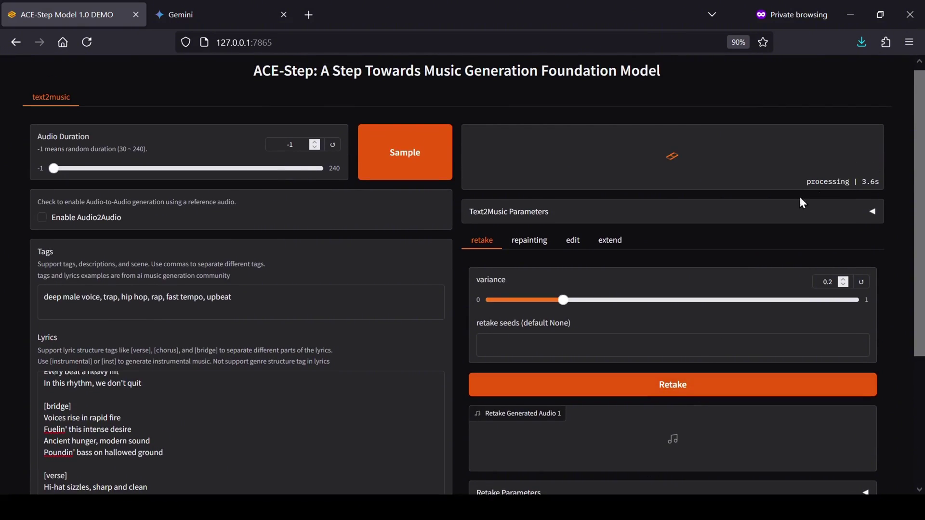
left_click(872, 211)
left_click(872, 212)
scroll(872, 212, "down", 1)
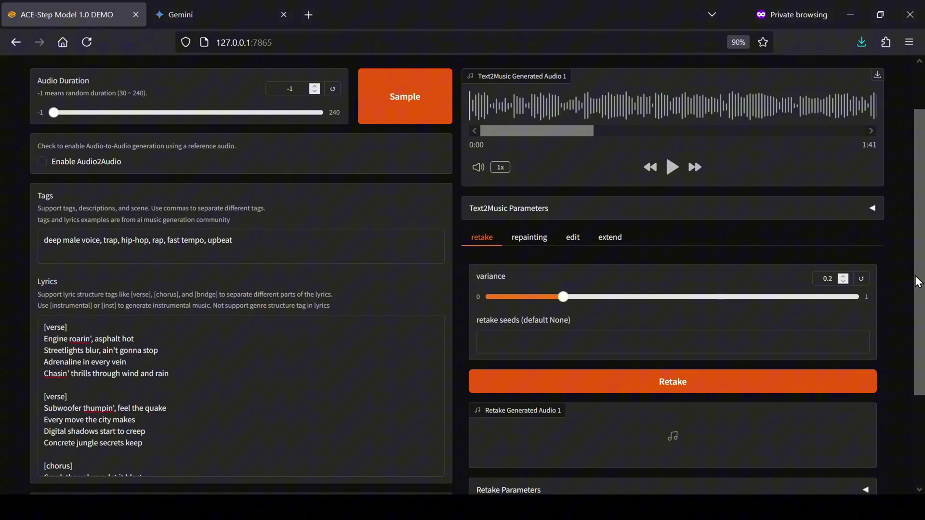
Start playing the generated 1:41 hip-hop track in the Generated Audio 1 player.
scroll(689, 214, "up", 1)
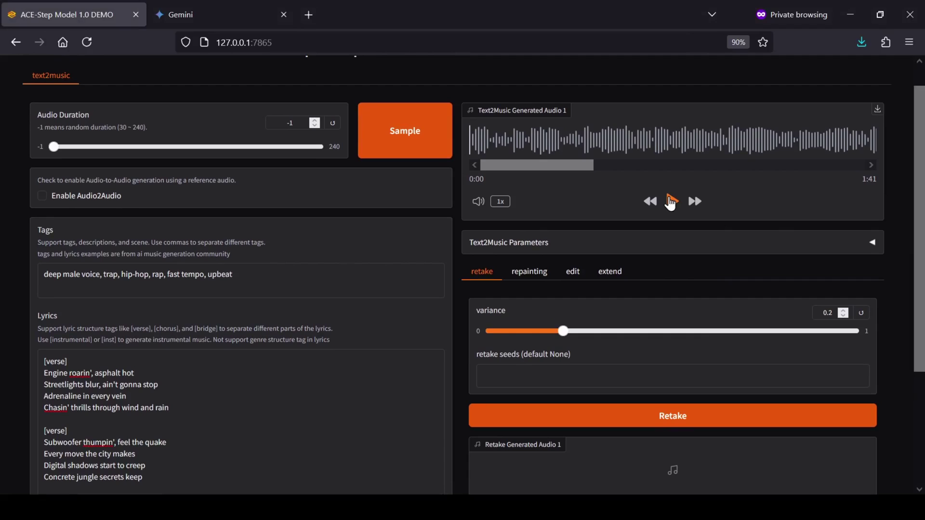
left_click(671, 201)
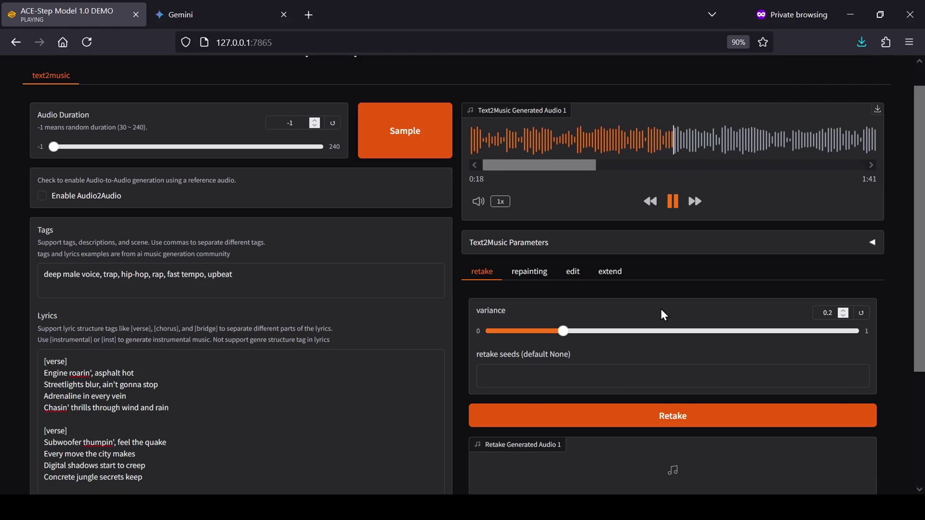
Scroll through the Lyrics box, following the verses and chorus as the track plays.
scroll(349, 454, "down", 3)
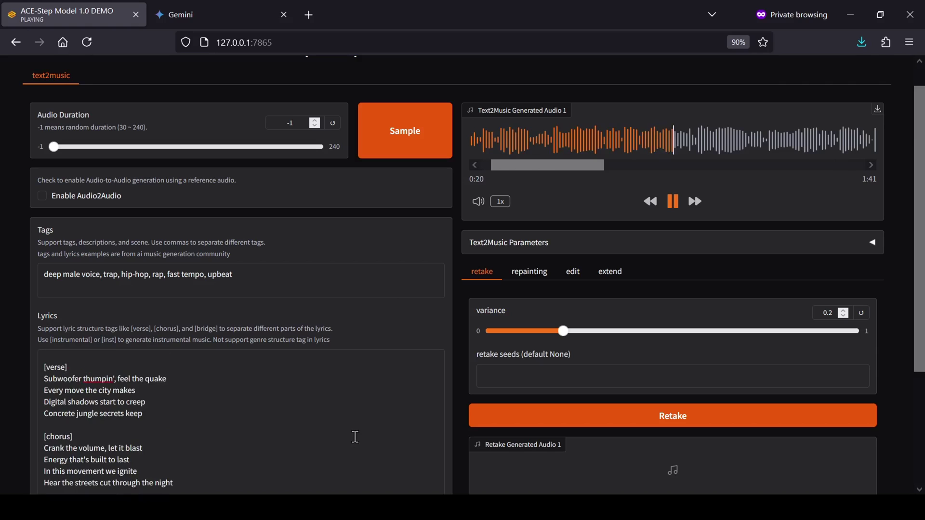
scroll(355, 437, "up", 3)
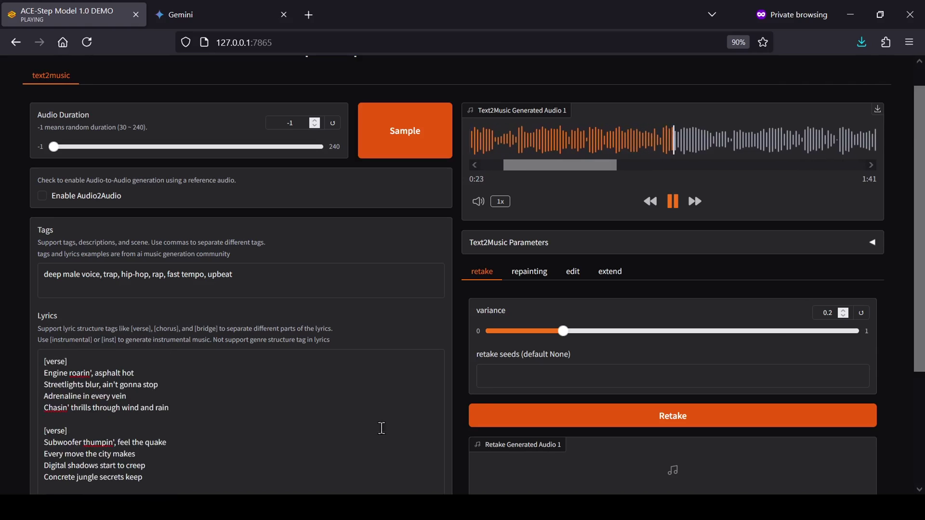
scroll(465, 384, "down", 1)
scroll(465, 384, "down", 1)
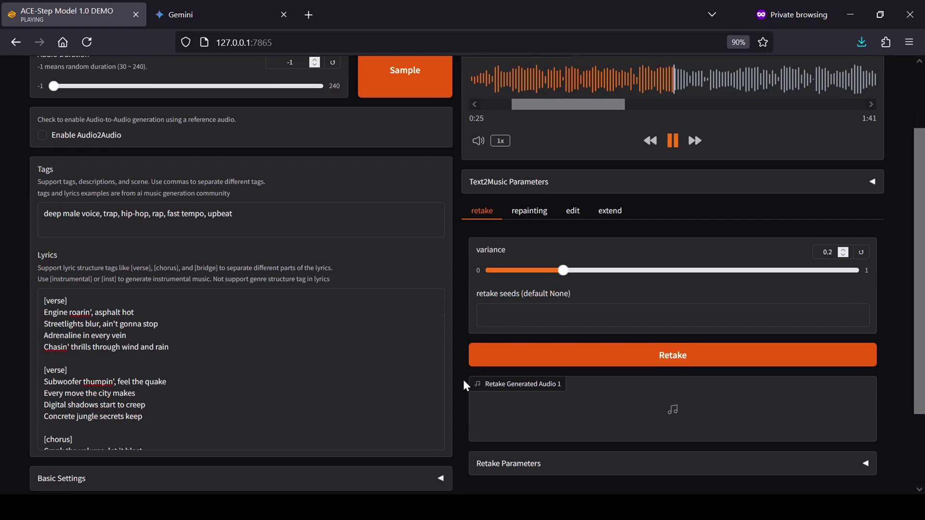
scroll(221, 385, "down", 2)
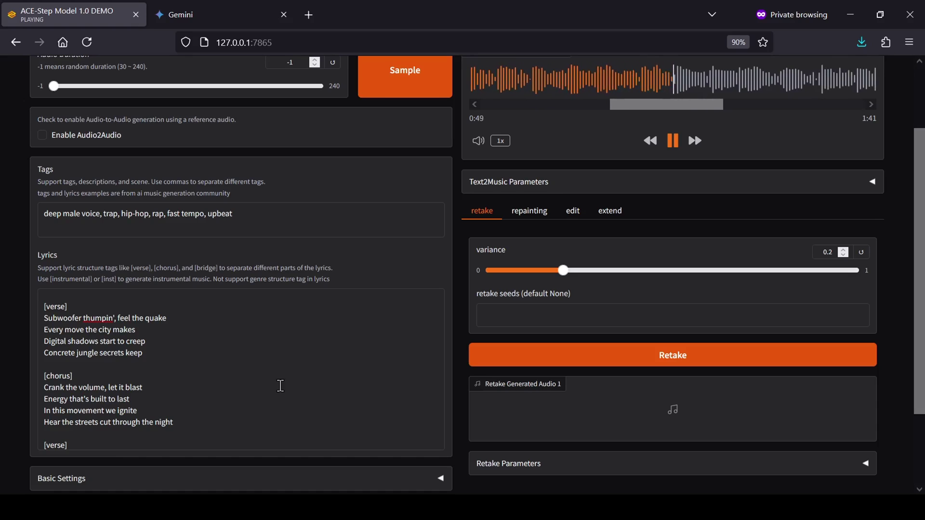
scroll(280, 384, "down", 5)
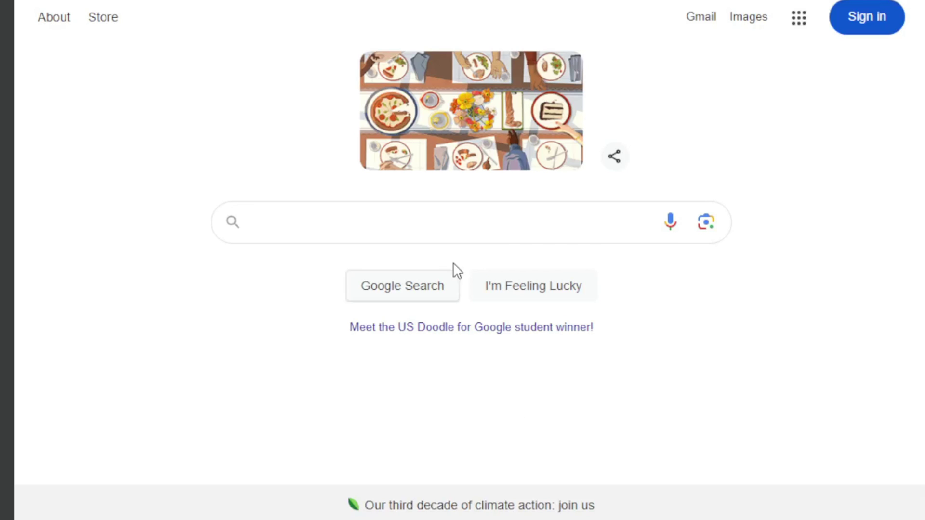
Search Google for 'miniconda download' and open the Miniconda documentation page.
left_click(453, 222)
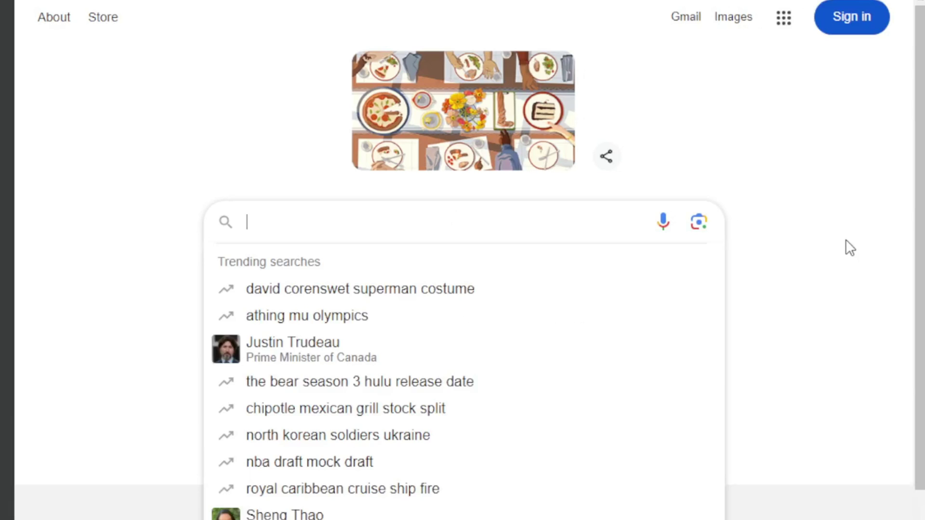
type("miniconda download")
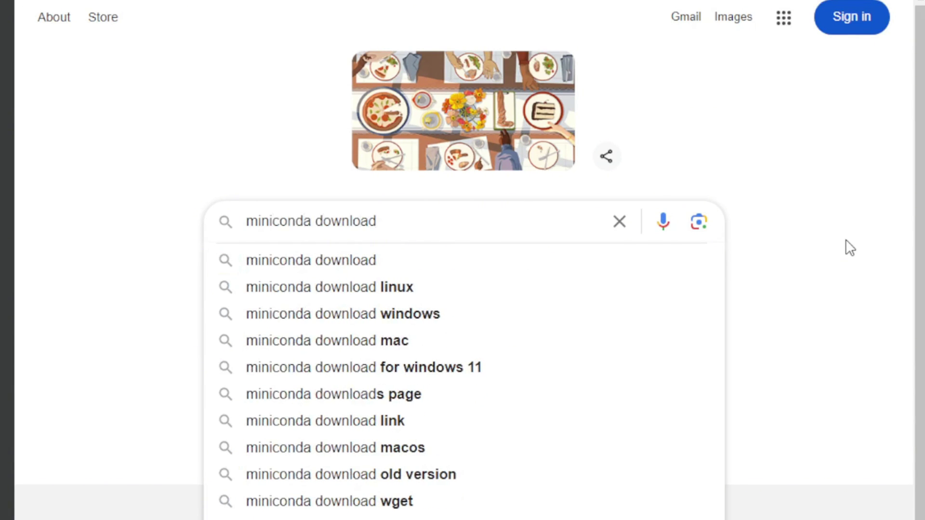
key("Return")
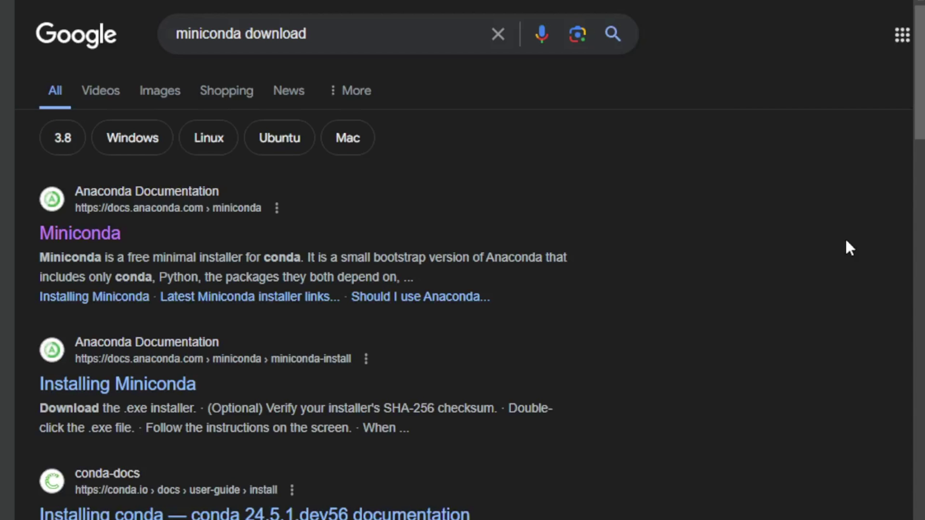
left_click(75, 232)
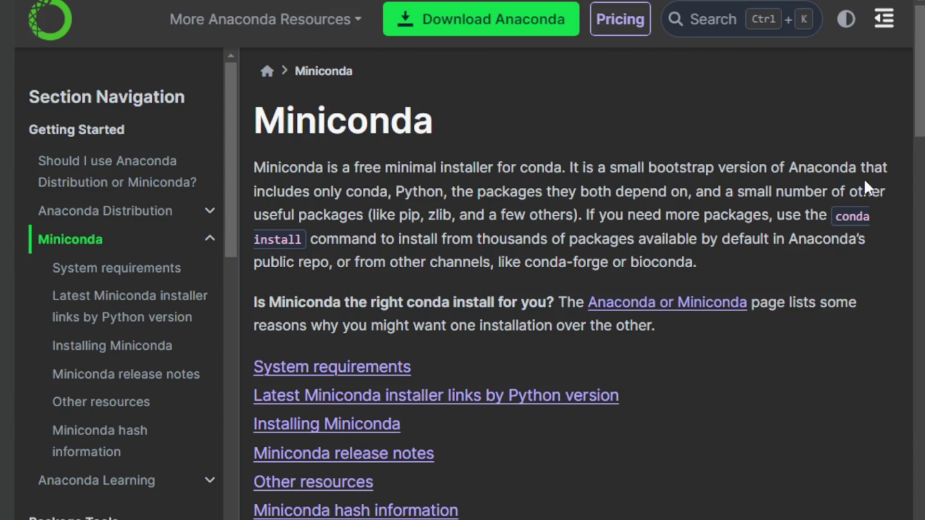
scroll(861, 177, "down", 10)
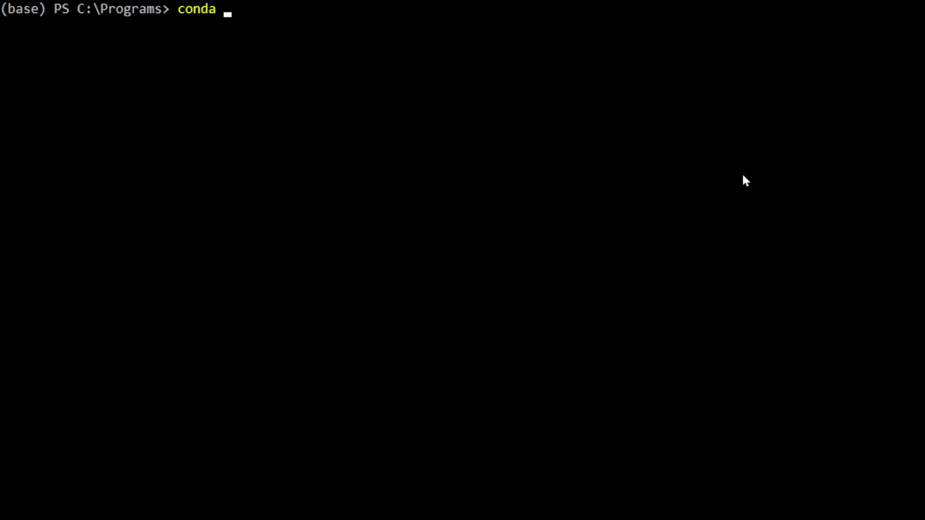
Create the conda environment 'acestep' with python=3.10 (auto-confirmed with -y) and activate it.
type("create -n acestep")
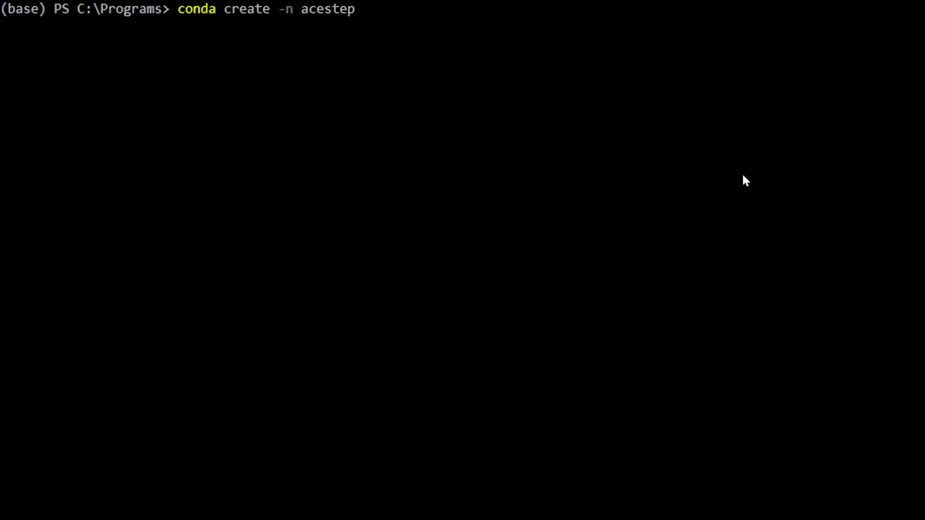
type(" python=3.10 -y")
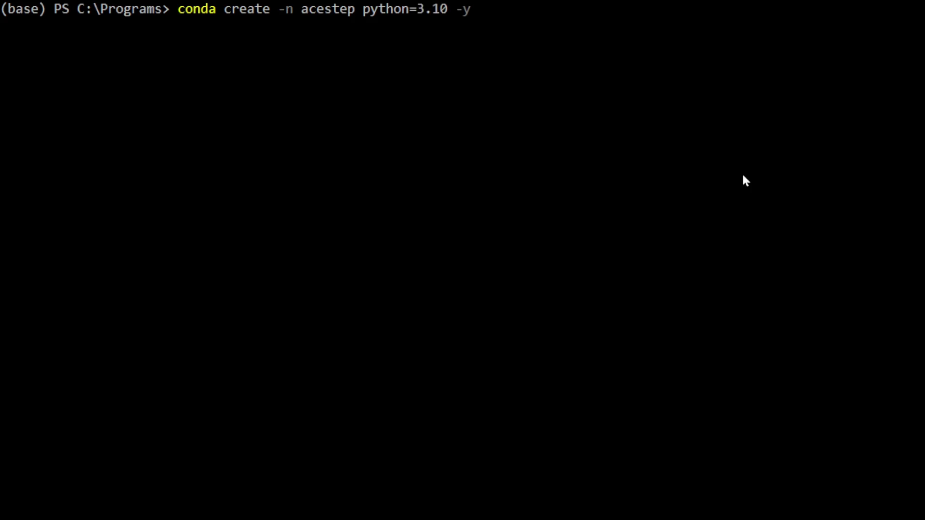
key("Return")
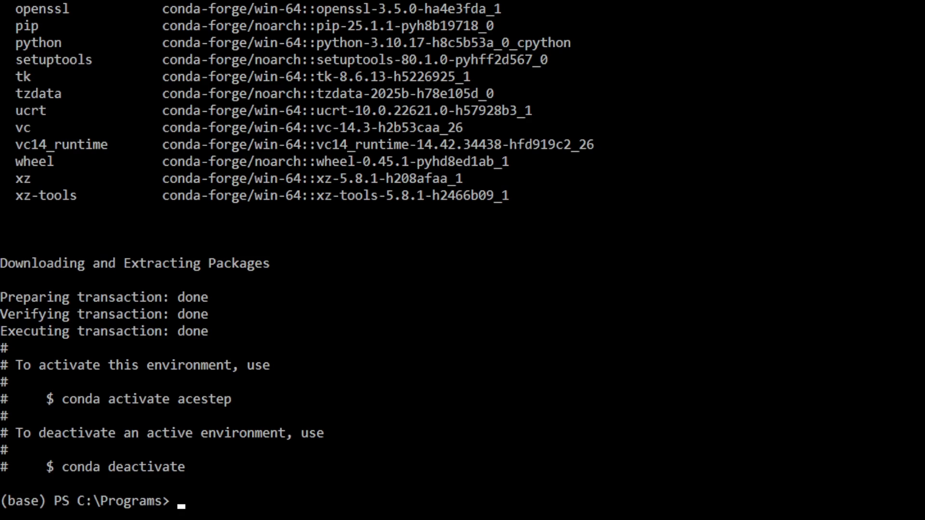
type("conda activa")
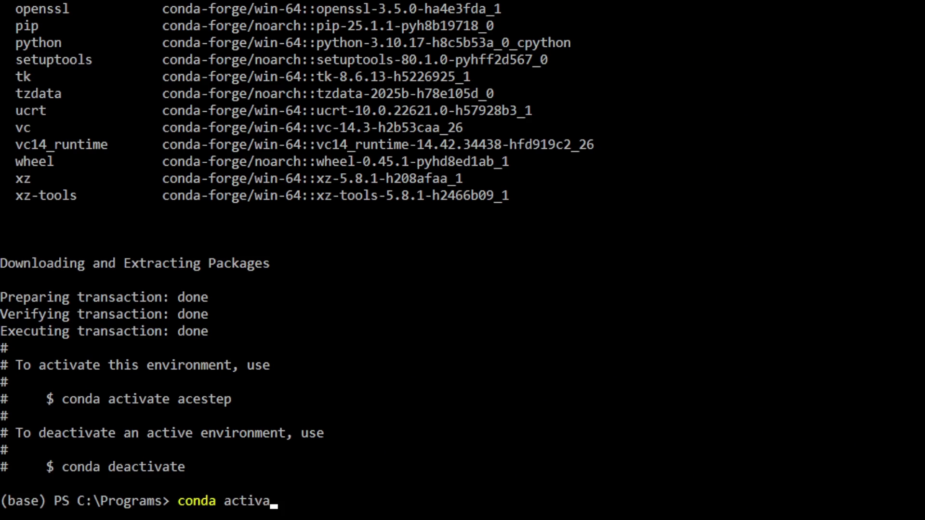
type("te acestep")
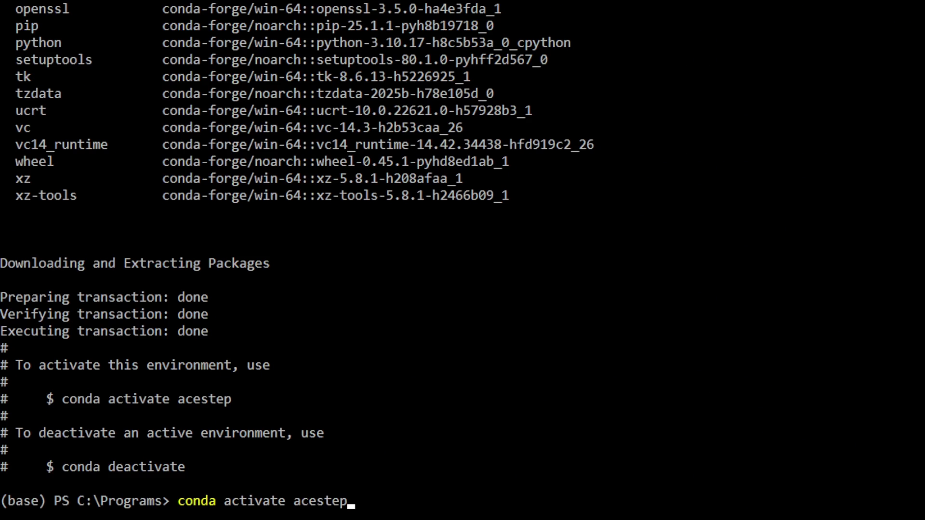
key("Return")
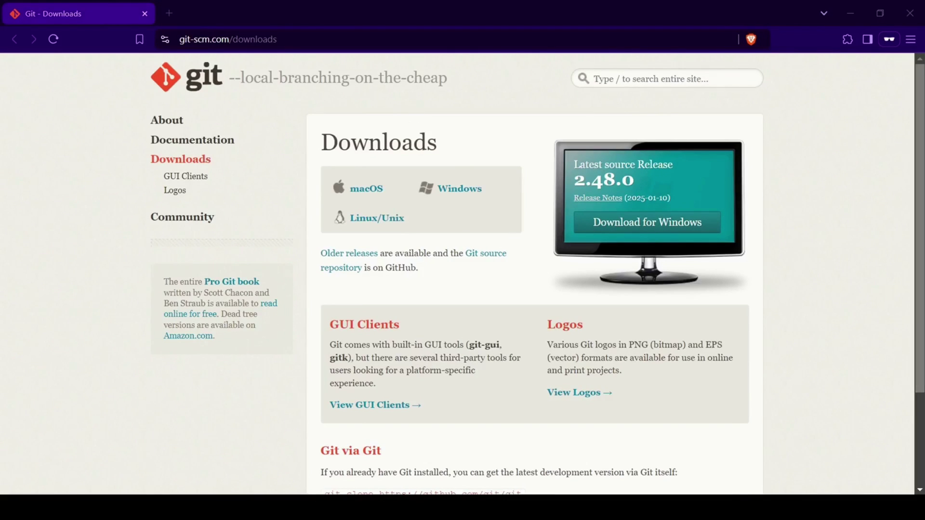
Scroll down the git-scm.com downloads page to find Git for Windows.
scroll(920, 144, "down", 1)
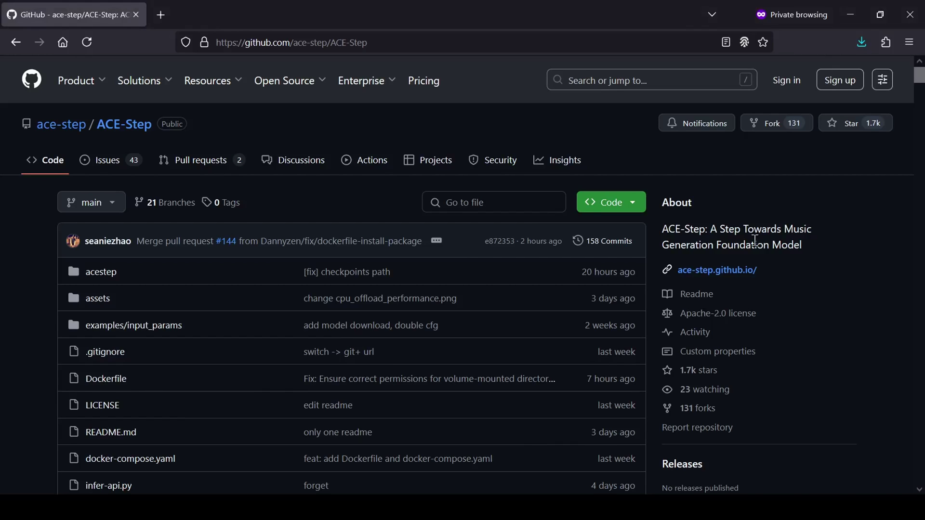
left_click(631, 204)
left_click(626, 294)
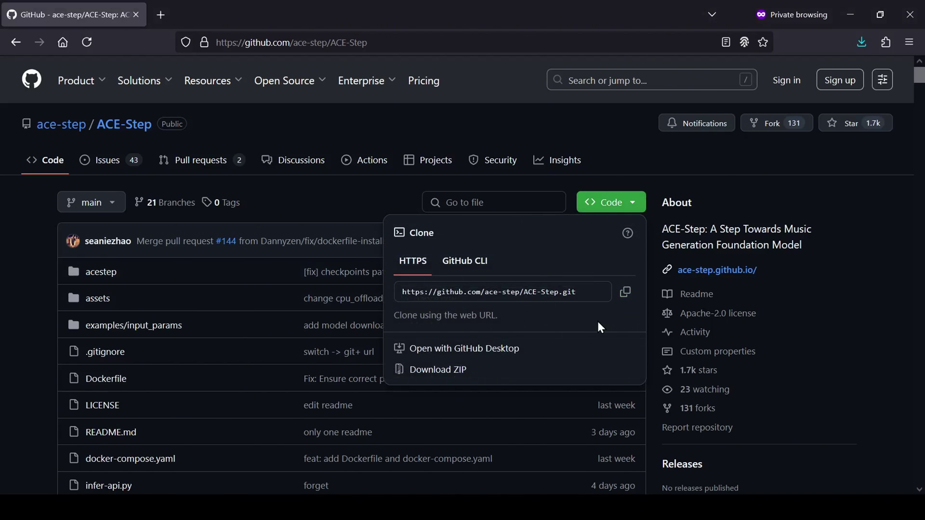
left_click(837, 296)
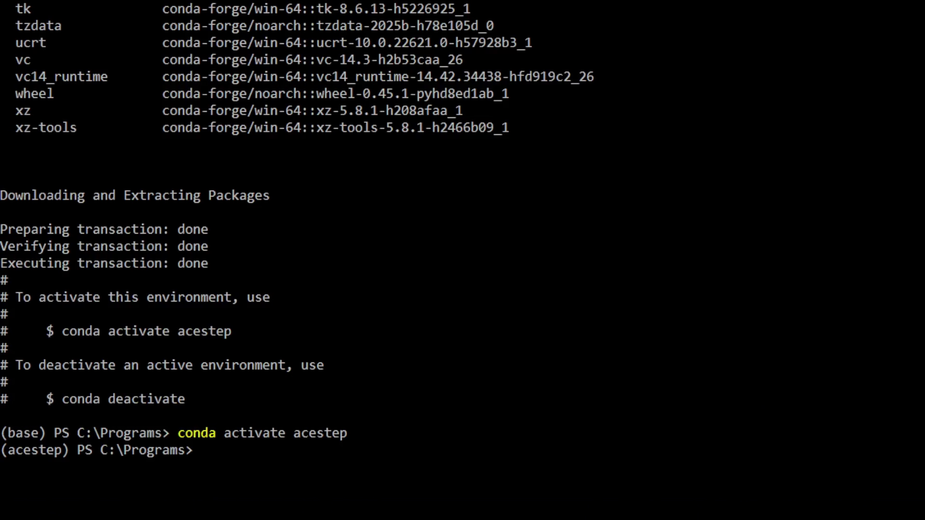
type("git clone")
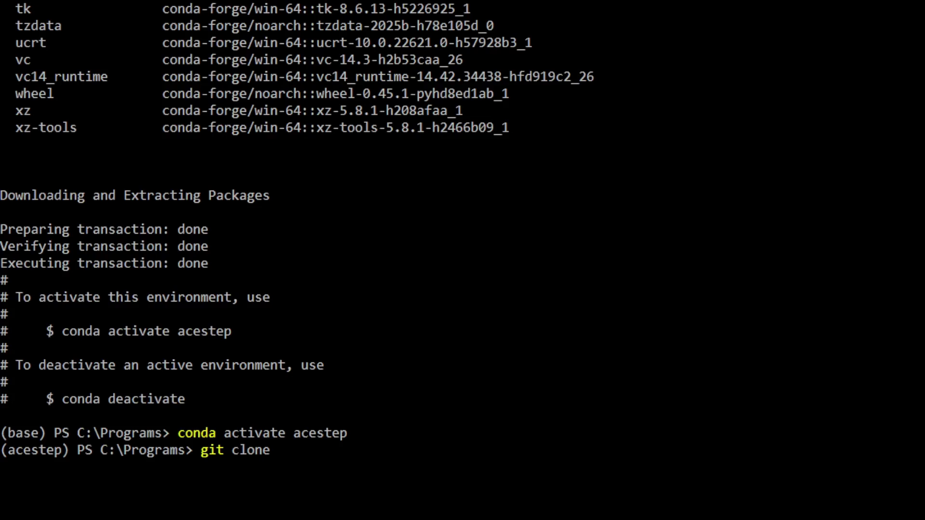
right_click(715, 467)
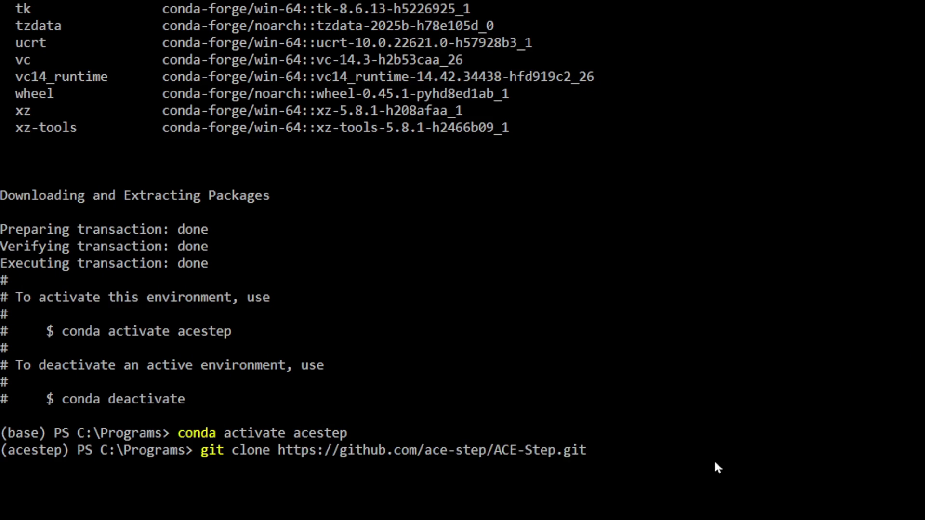
key("Return")
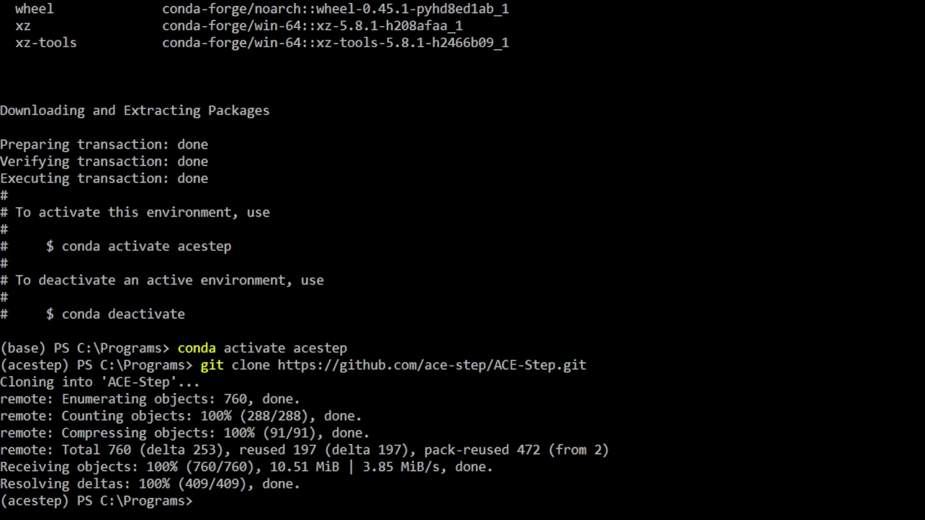
type("cd ")
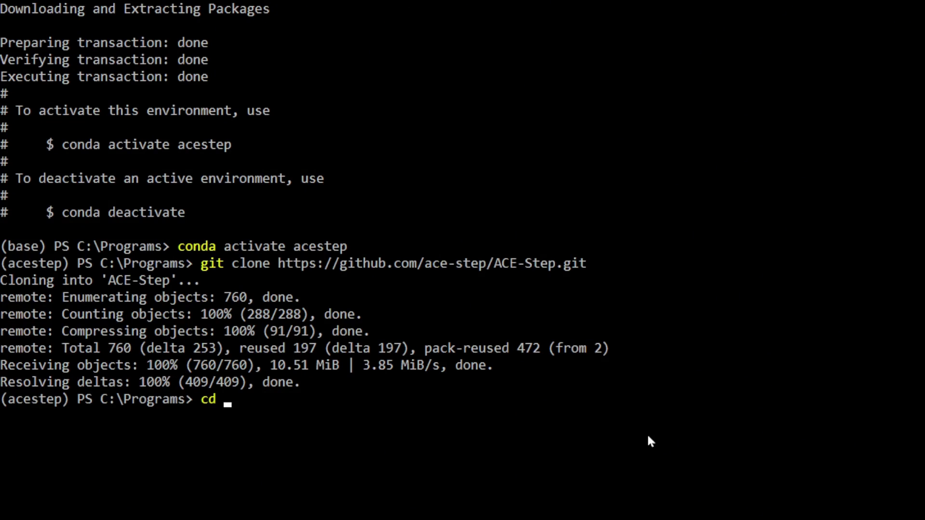
type("Ace-Step")
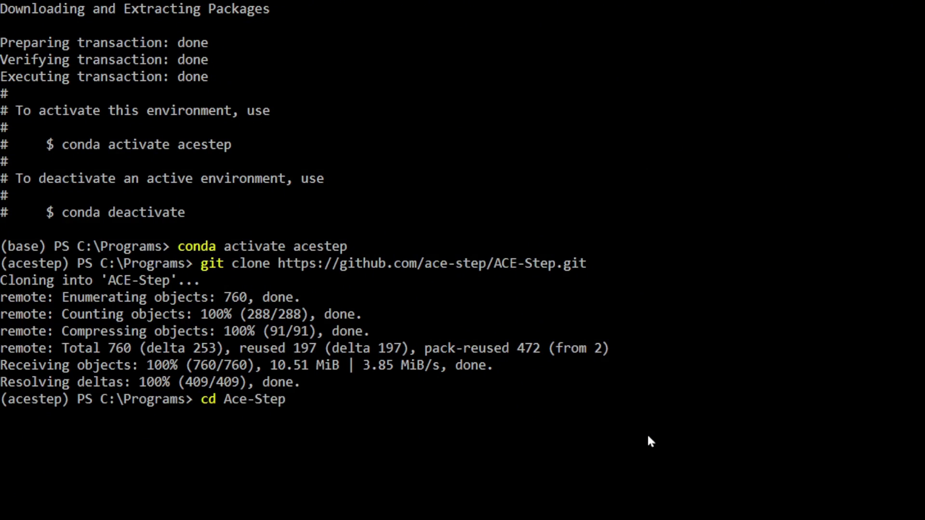
key("Return")
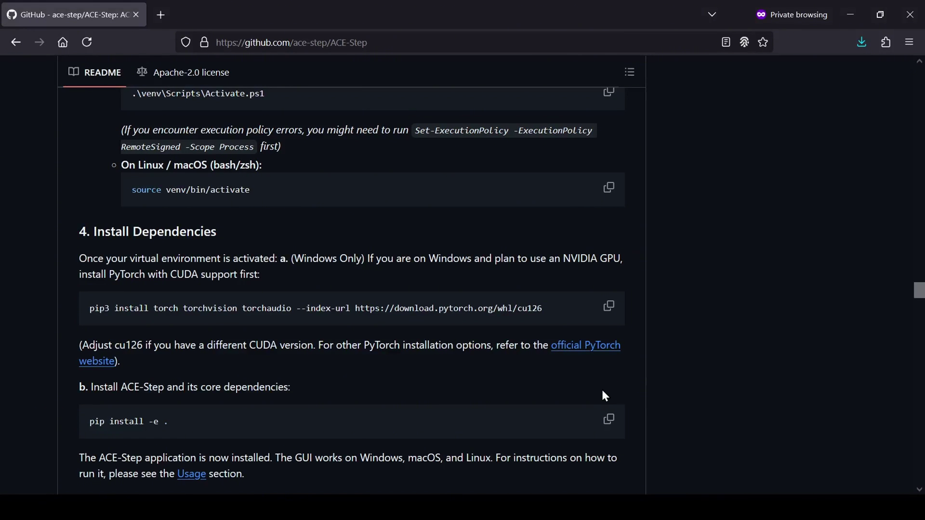
Copy the 'pip3 install torch torchvision torchaudio' command with the cu126 index URL.
left_click(609, 314)
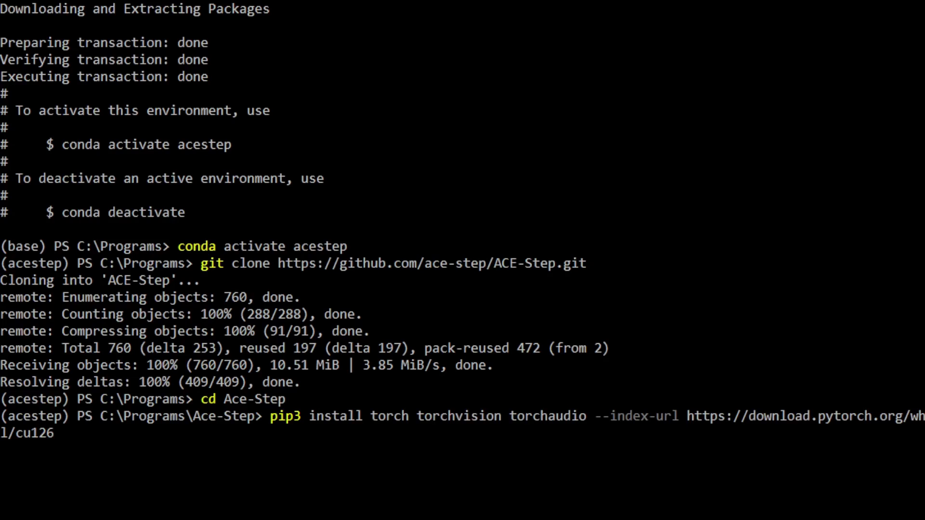
Change pip3 to pip and run the PyTorch CUDA (cu126) install command.
key("Left")
key("Left")
key("Left")
key("Left")
key("Left")
key("Left")
key("Left")
key("Left")
key("Left")
key("Left")
key("Left")
key("Left")
key("Left")
key("Left")
key("Left")
key("Left")
key("Left")
key("Left")
key("Left")
key("Left")
key("BackSpace")
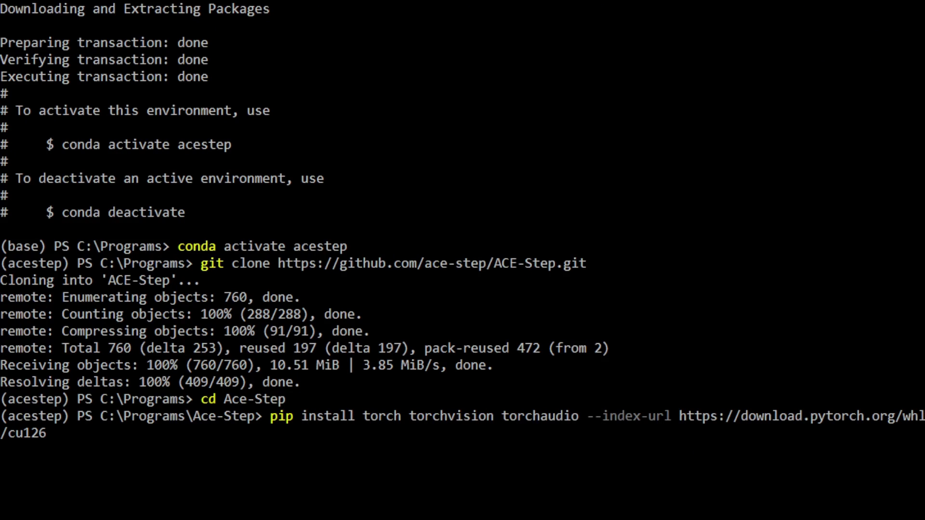
key("Return")
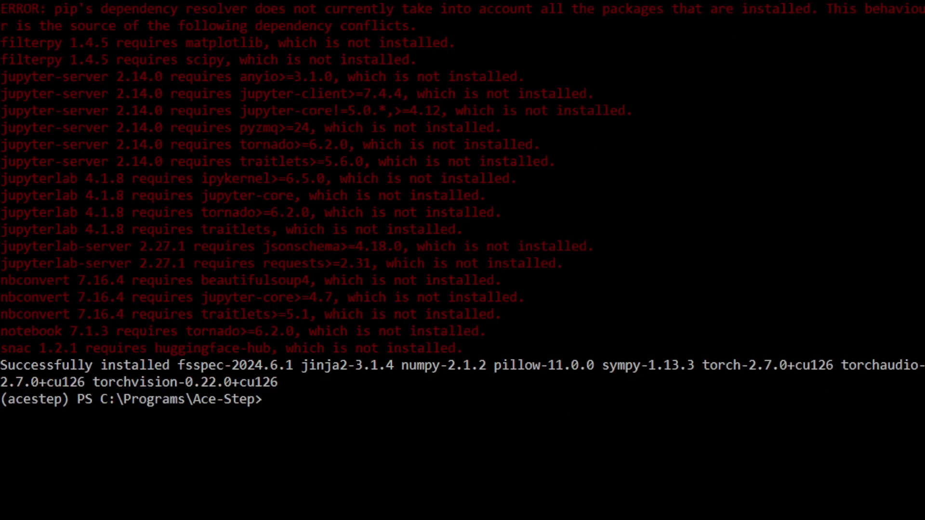
Install ACE-Step with 'pip install -e .' and launch it with 'acestep --port 7865'.
type("pip install -e .")
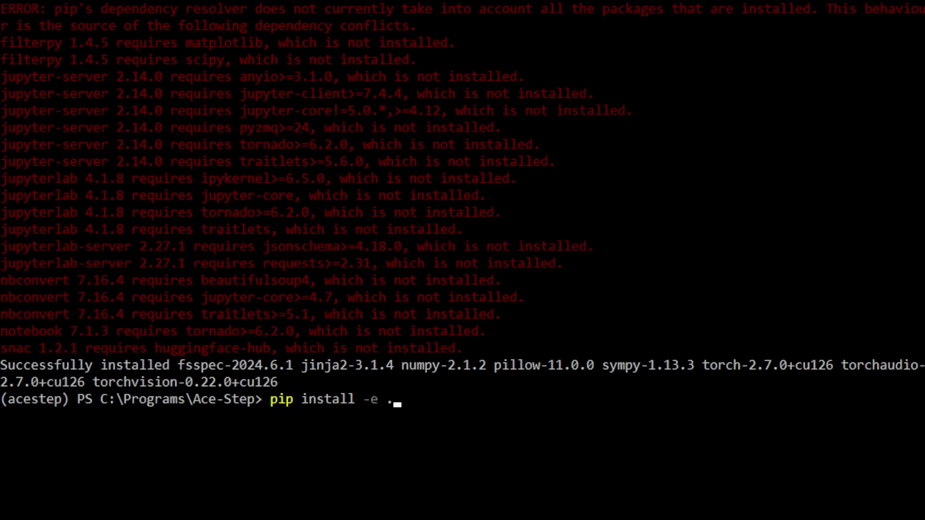
key("Return")
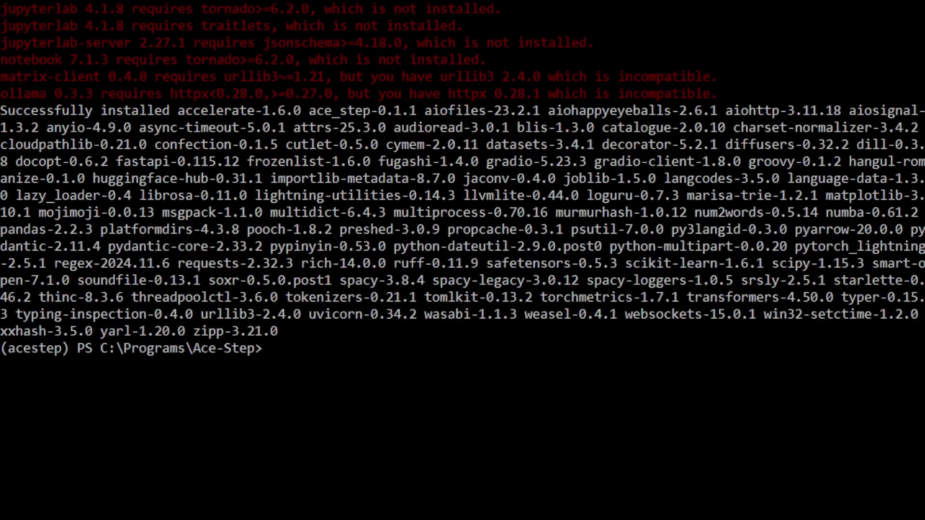
type("acestep --port 7865")
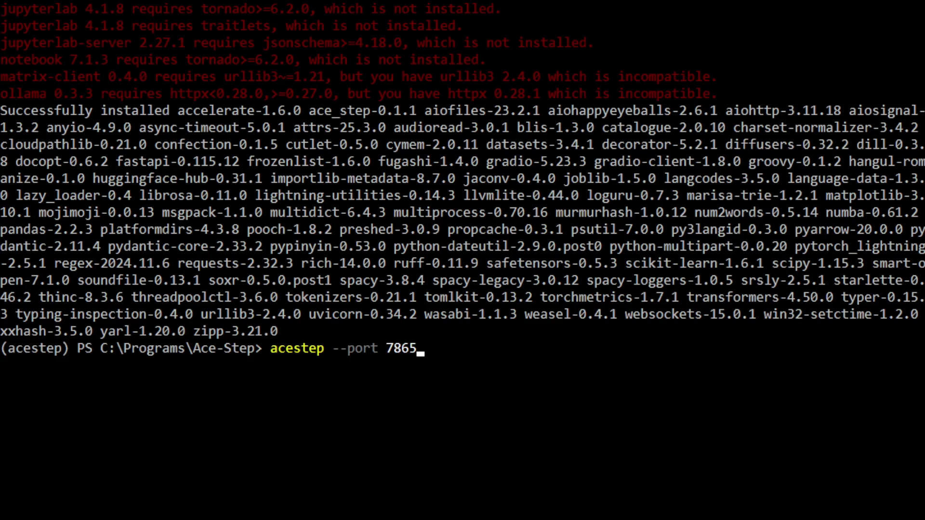
key("Return")
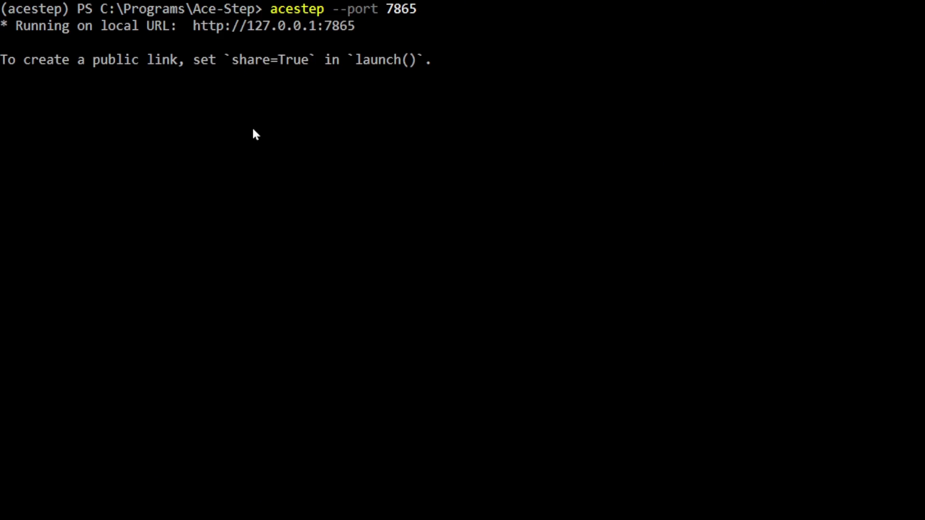
Load the local ACE-Step demo at 127.0.0.1:7865 in Firefox.
left_click_drag(192, 27, 361, 28)
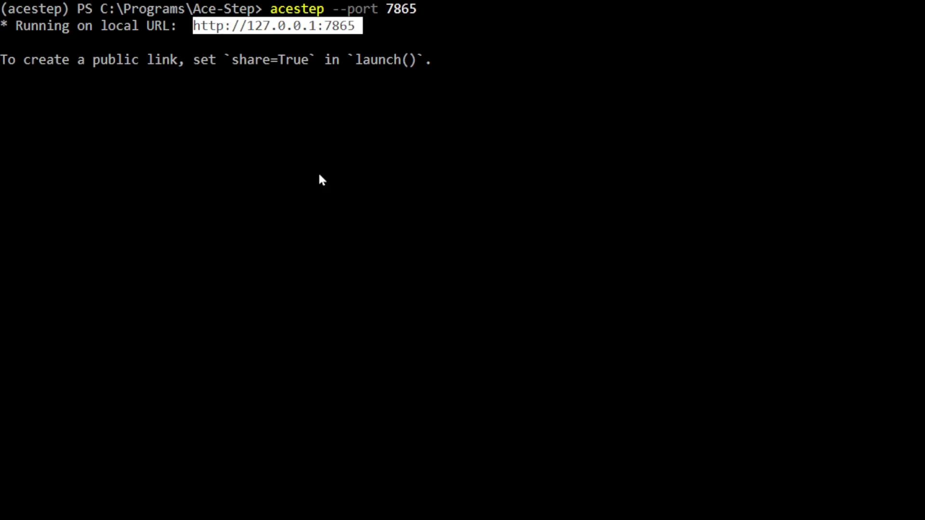
left_click(391, 110)
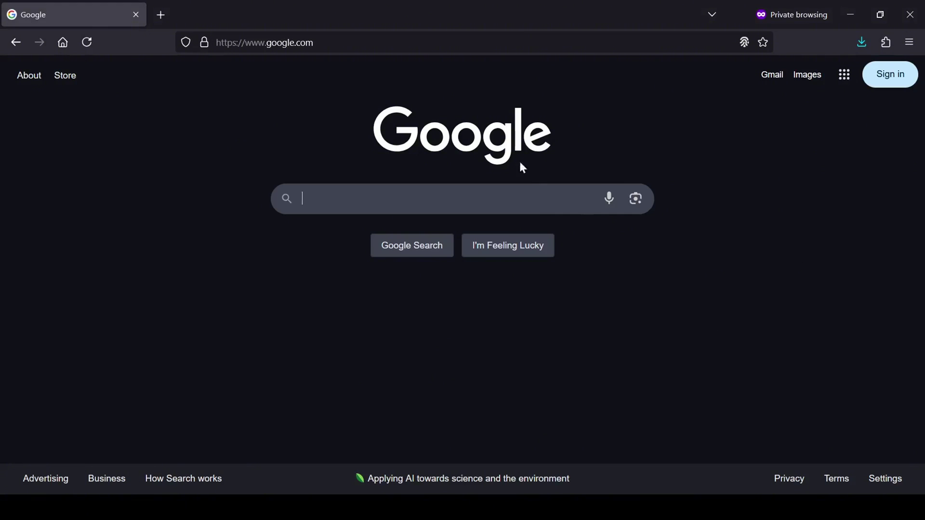
left_click(399, 49)
key("Escape")
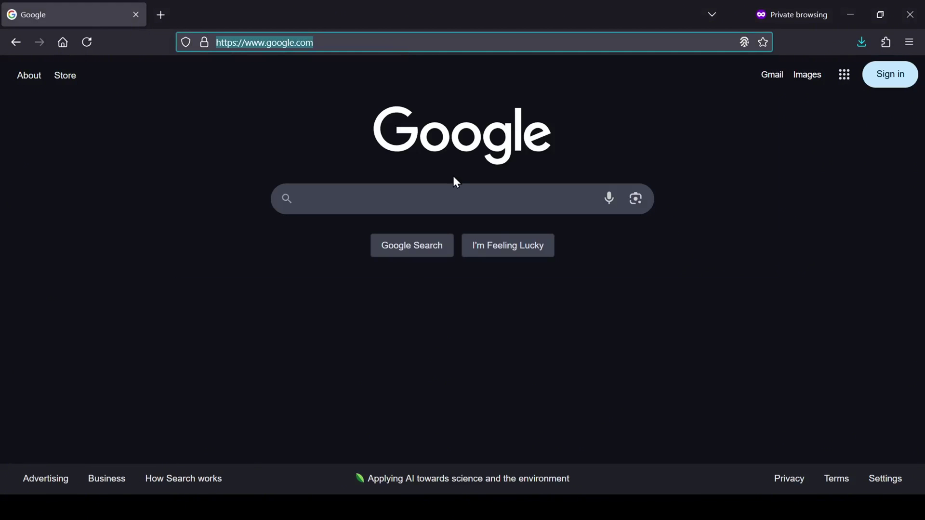
type("127.0.0.1:7865")
key("Return")
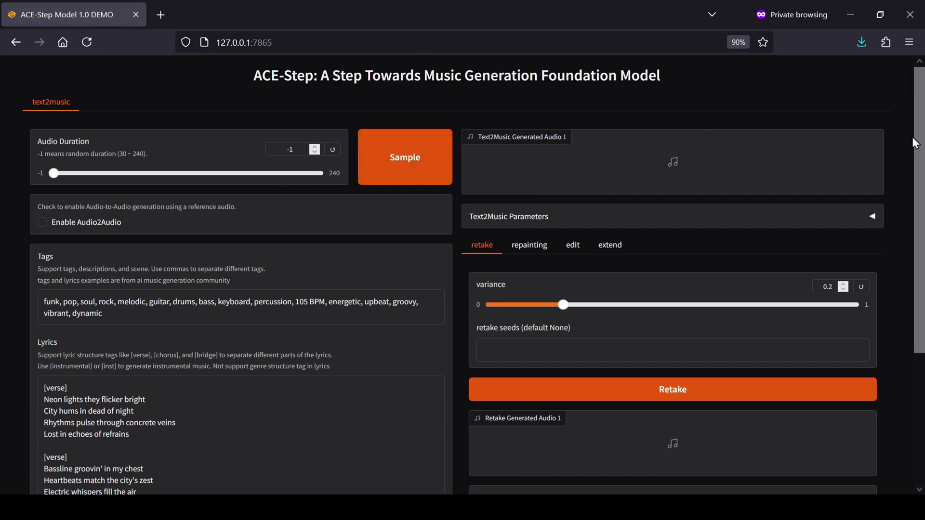
scroll(922, 120, "down", 1)
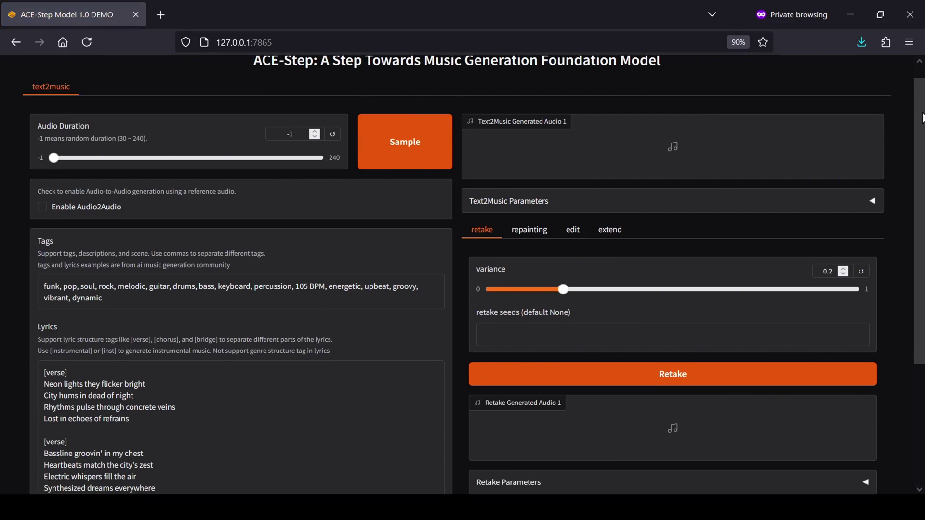
scroll(922, 118, "up", 1)
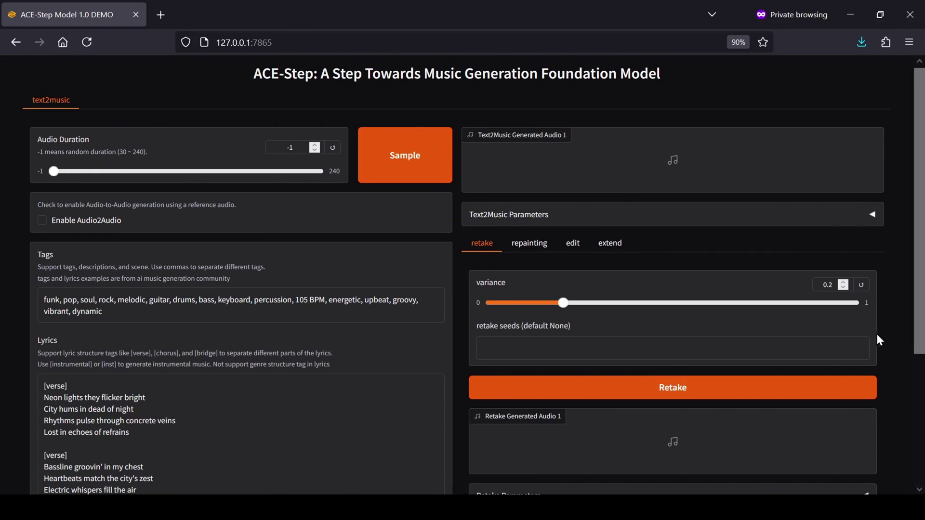
scroll(811, 464, "down", 2)
scroll(816, 450, "up", 2)
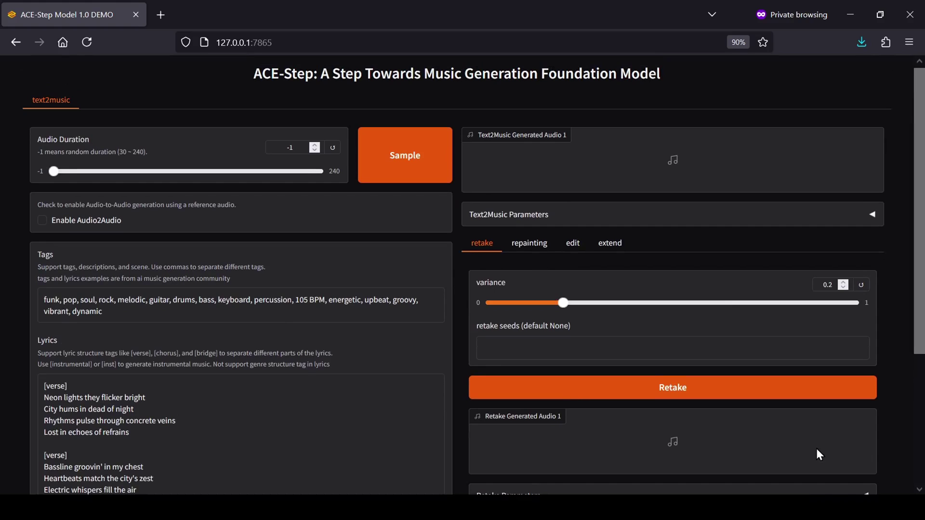